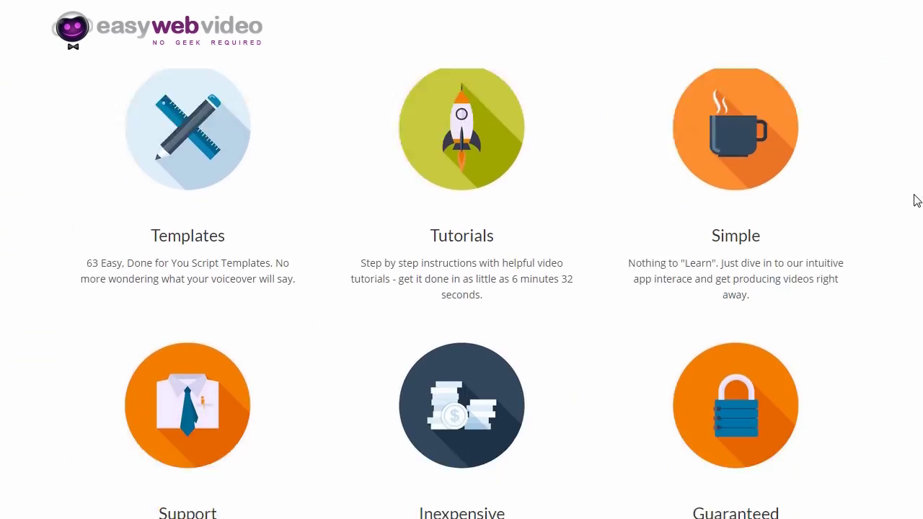
Scroll down the sales page to the 'Take a look at exactly how easy it is to use' video
scroll(914, 220, "down", 4)
scroll(912, 249, "down", 6)
scroll(910, 282, "down", 4)
scroll(906, 303, "down", 3)
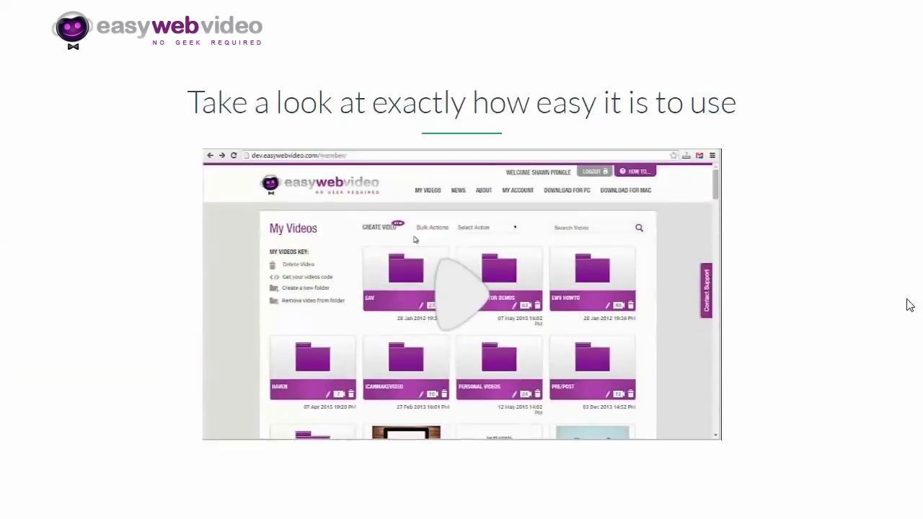
scroll(907, 317, "down", 3)
scroll(909, 339, "down", 4)
scroll(910, 357, "down", 4)
scroll(909, 364, "down", 1)
scroll(911, 375, "down", 6)
scroll(917, 396, "down", 4)
scroll(920, 404, "down", 1)
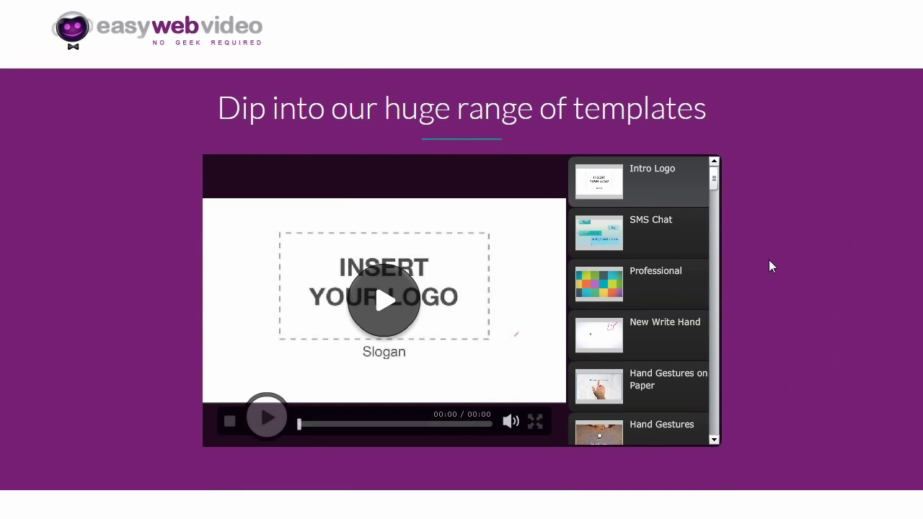
Preview the SMS Chat, Professional, New Write Hand, Hand Gestures and News templates
left_click(666, 249)
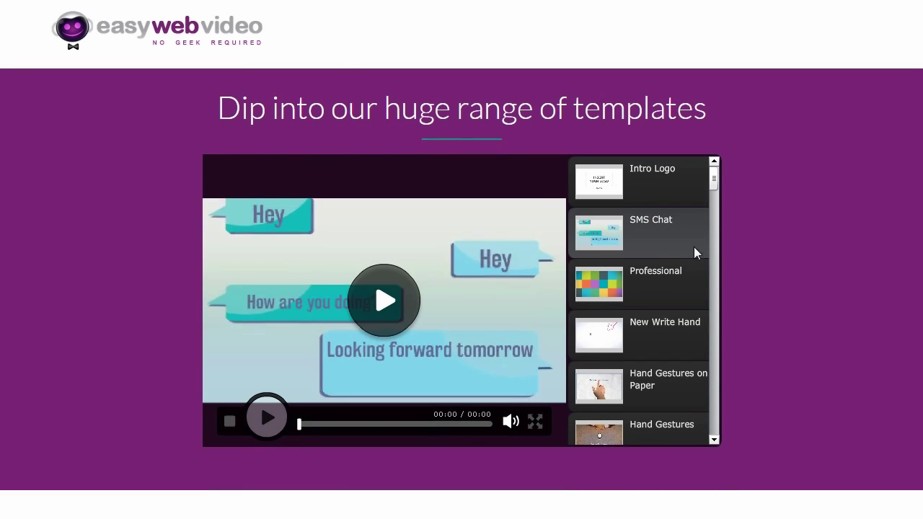
left_click(659, 288)
left_click(657, 334)
left_click(666, 393)
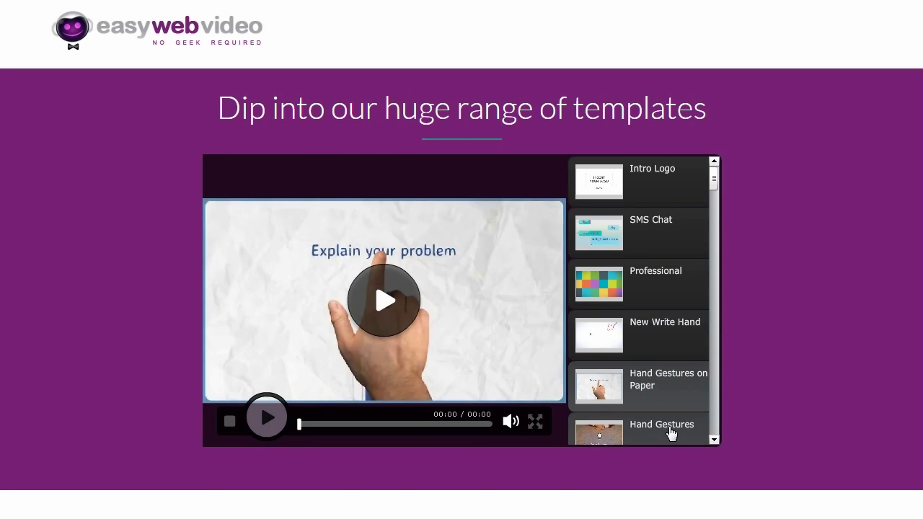
left_click(671, 433)
left_click_drag(713, 180, 714, 215)
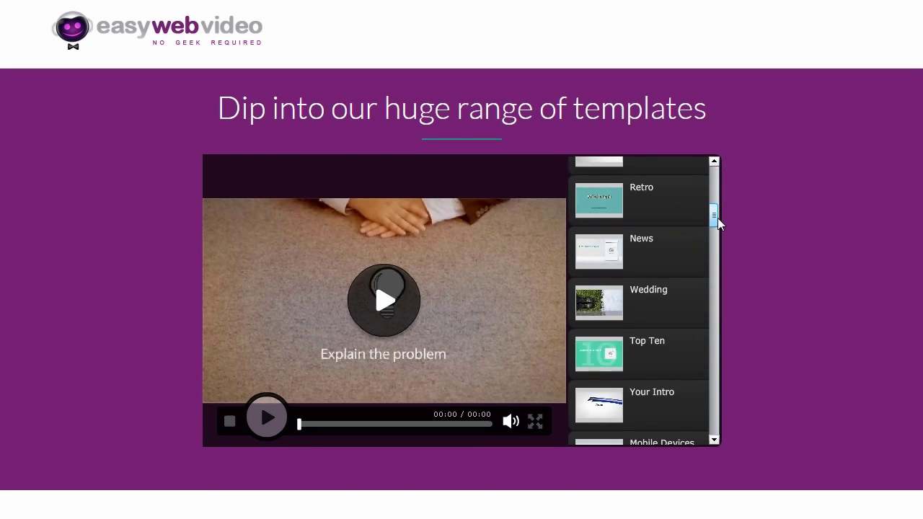
left_click(661, 207)
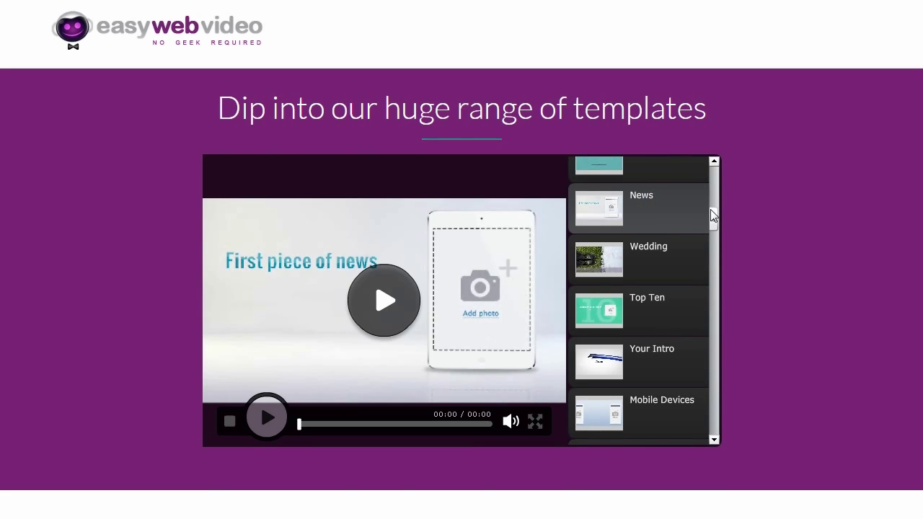
Preview Wine List, Travel, Your History, Happy Day, Love is in the Air and Your Website in a Minute
scroll(696, 270, "down", 3)
left_click(662, 257)
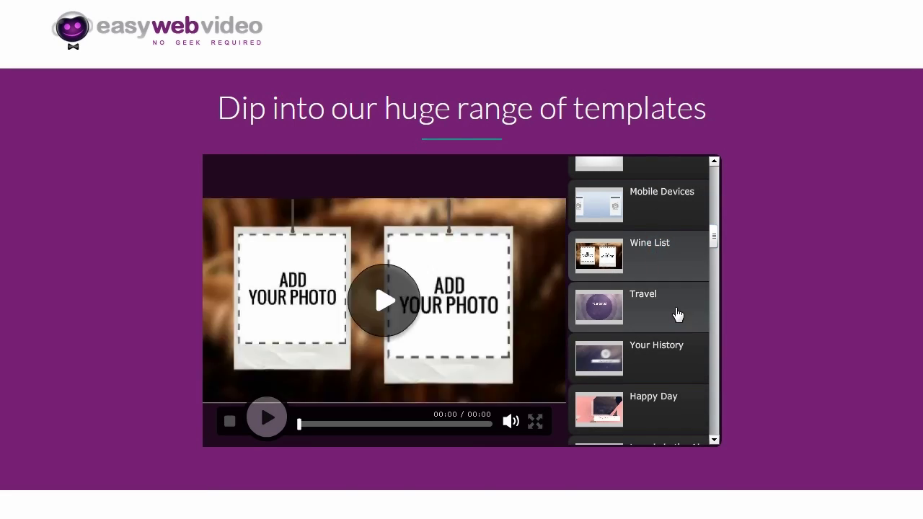
left_click(668, 309)
left_click(668, 355)
left_click_drag(712, 238, 712, 250)
left_click(653, 268)
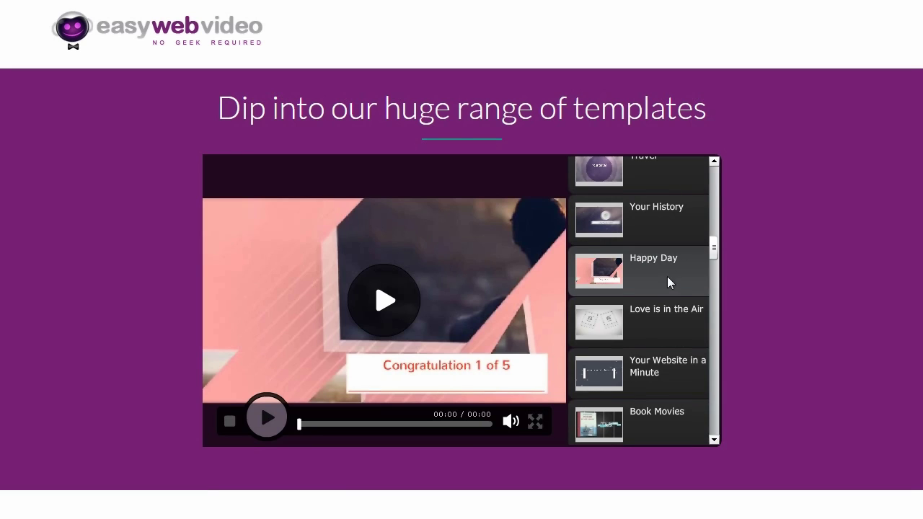
left_click(666, 329)
left_click(665, 367)
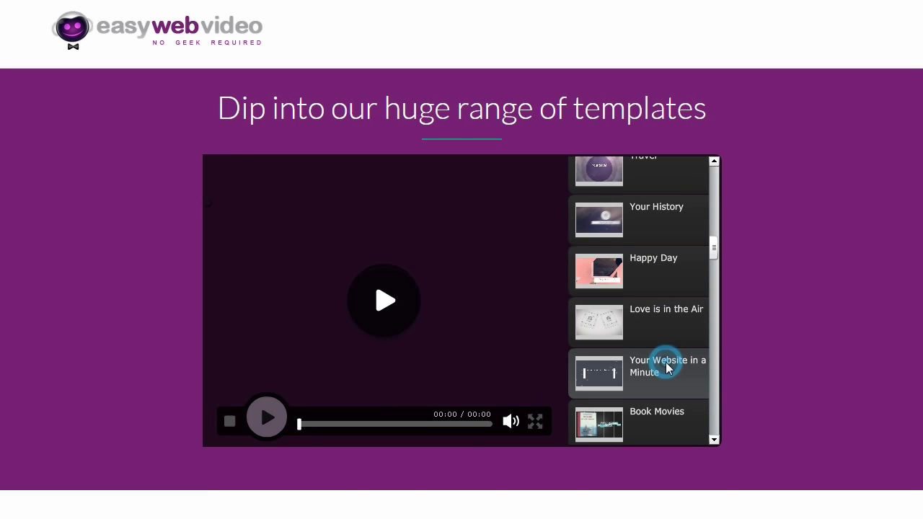
Scroll through the features grid, pricing packages and launch bonuses, then back to the demo video
scroll(894, 274, "up", 5)
scroll(894, 274, "up", 5)
scroll(895, 274, "up", 5)
scroll(888, 280, "up", 2)
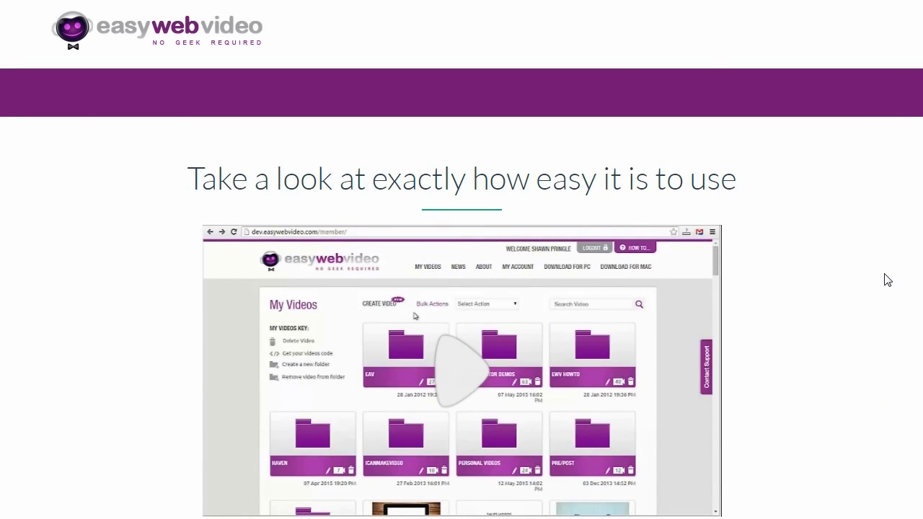
scroll(885, 276, "up", 1)
scroll(876, 247, "up", 3)
scroll(870, 243, "up", 2)
scroll(875, 260, "down", 3)
scroll(878, 267, "down", 3)
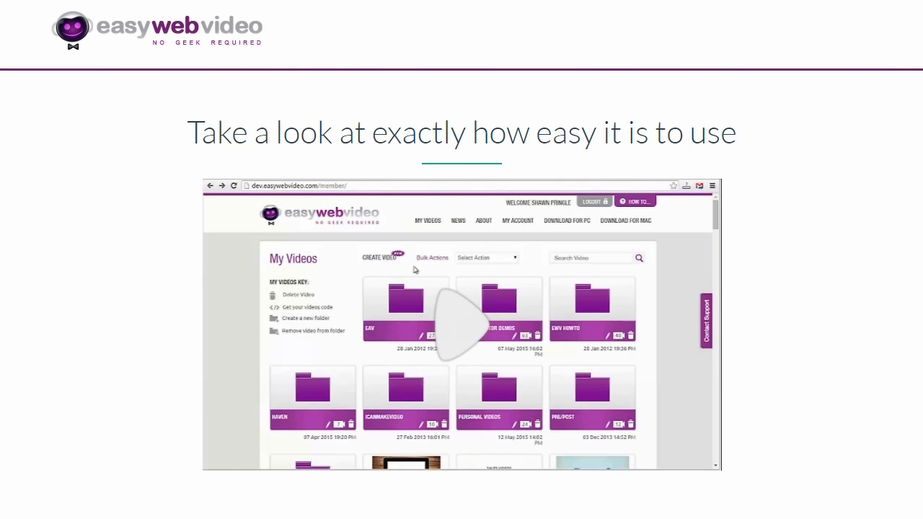
scroll(917, 287, "down", 5)
scroll(913, 317, "down", 2)
scroll(906, 356, "up", 1)
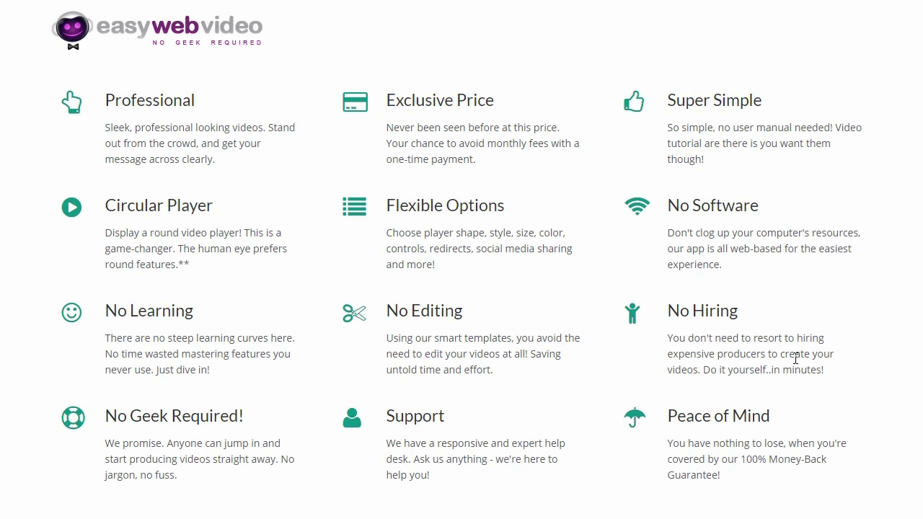
scroll(917, 403, "down", 5)
scroll(917, 426, "down", 5)
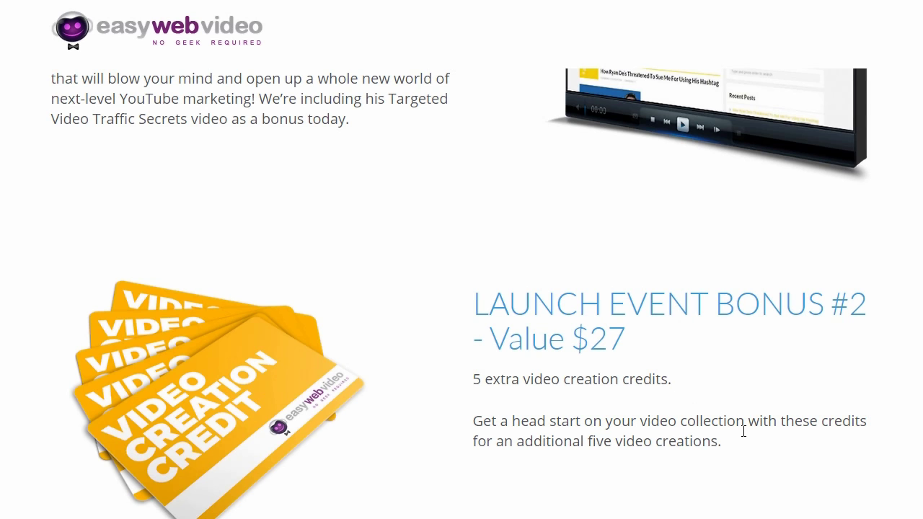
scroll(898, 295, "up", 5)
scroll(900, 305, "up", 10)
scroll(894, 274, "up", 5)
scroll(894, 287, "down", 2)
Play the embedded 'how easy it is to use' demo video to its My Videos walkthrough
left_click(443, 370)
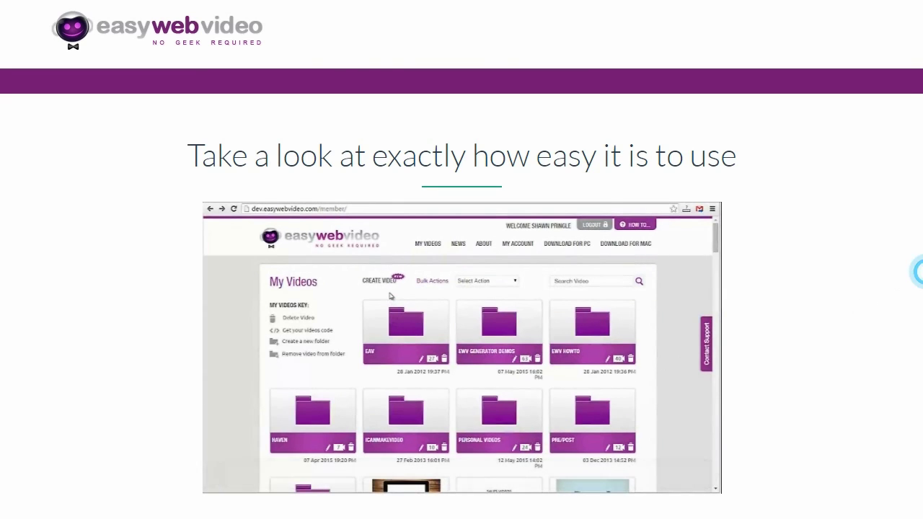
scroll(916, 271, "down", 2)
scroll(886, 284, "up", 2)
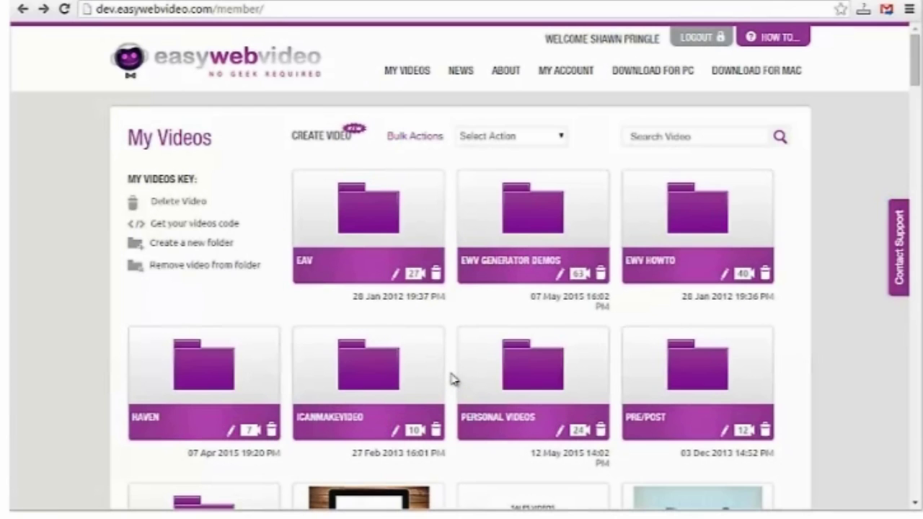
Glance over the My Videos folders, then choose CREATE VIDEO
scroll(451, 382, "down", 1)
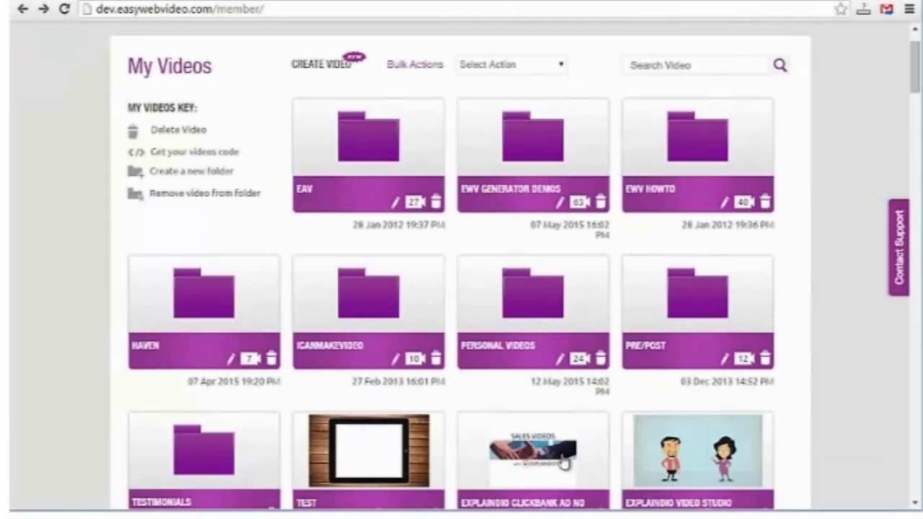
scroll(462, 427, "up", 1)
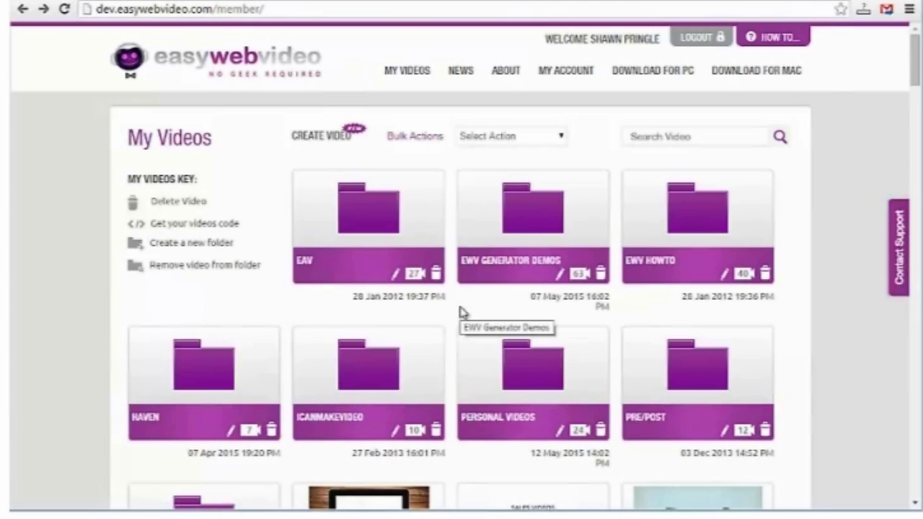
left_click(344, 137)
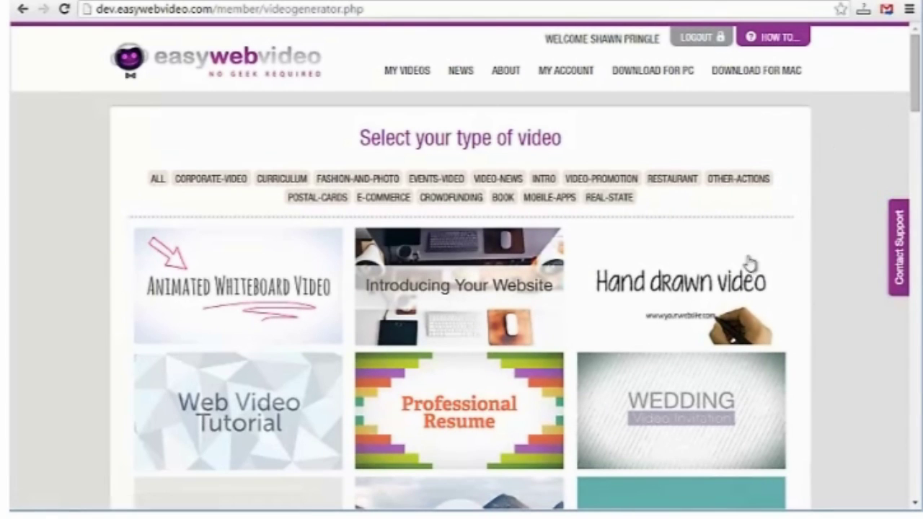
mouse_move(460, 410)
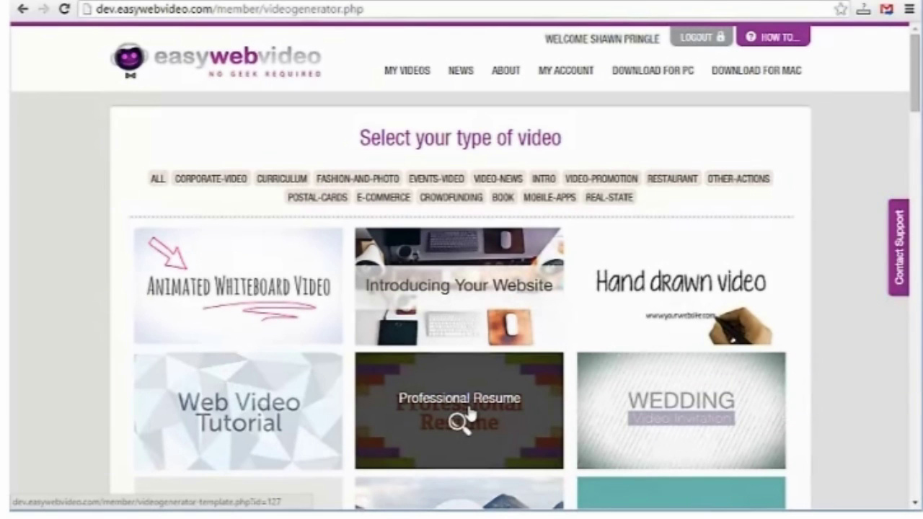
Scroll the video-type gallery and open the Breaking News template preview
left_click_drag(915, 80, 911, 133)
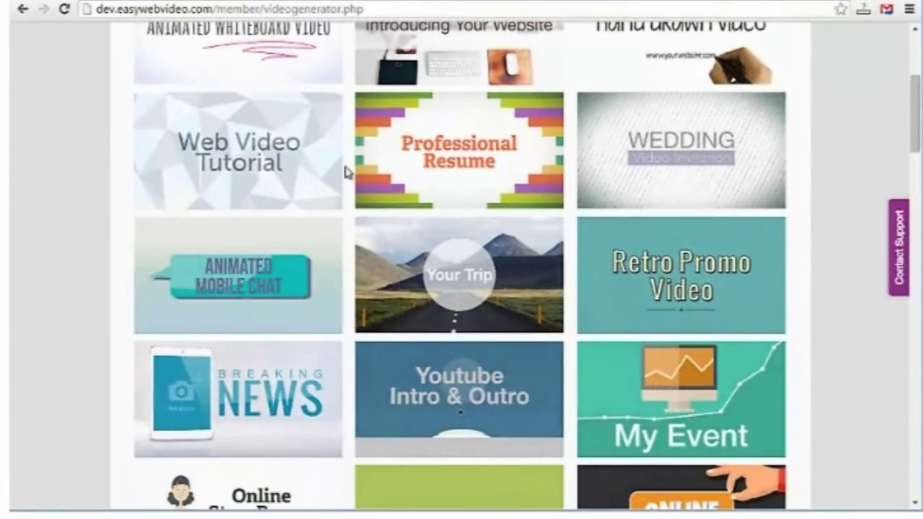
mouse_move(459, 274)
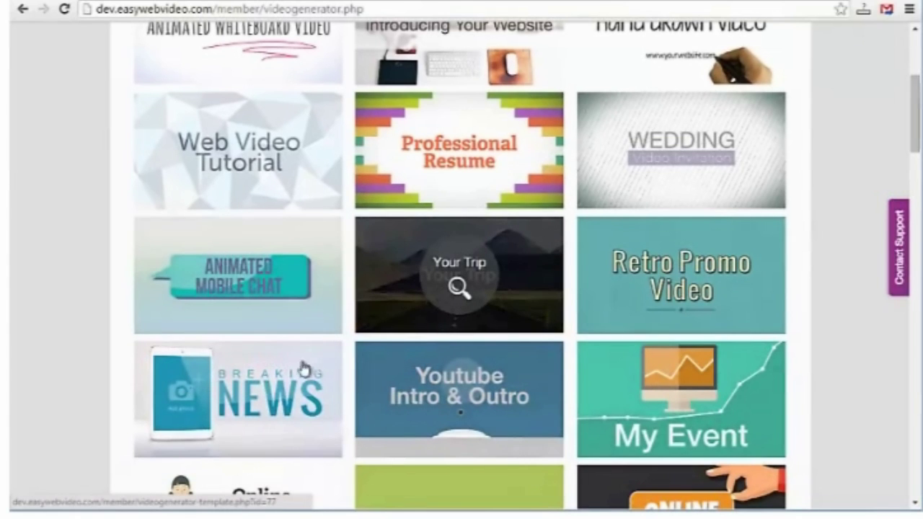
left_click(238, 413)
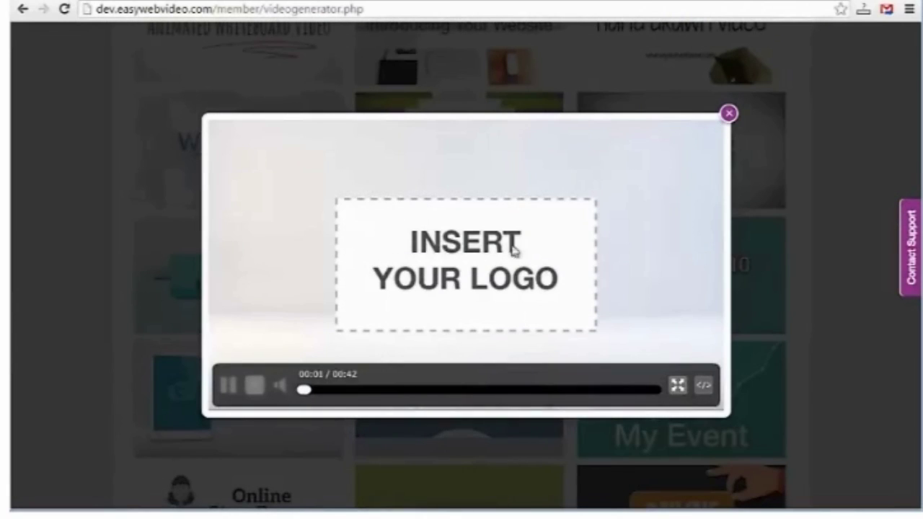
Skip the Breaking News preview ahead to the 'First piece of news' scene
left_click(357, 390)
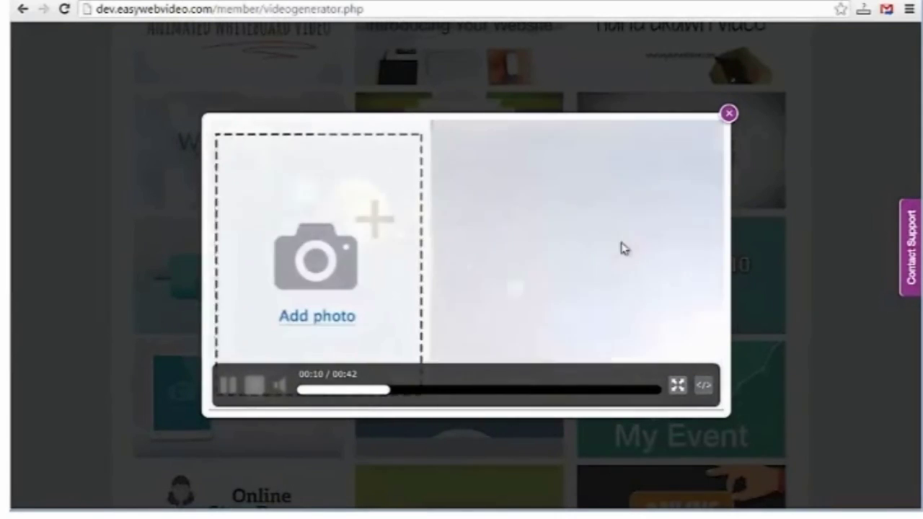
left_click(729, 114)
scroll(470, 346, "down", 2)
scroll(472, 347, "down", 2)
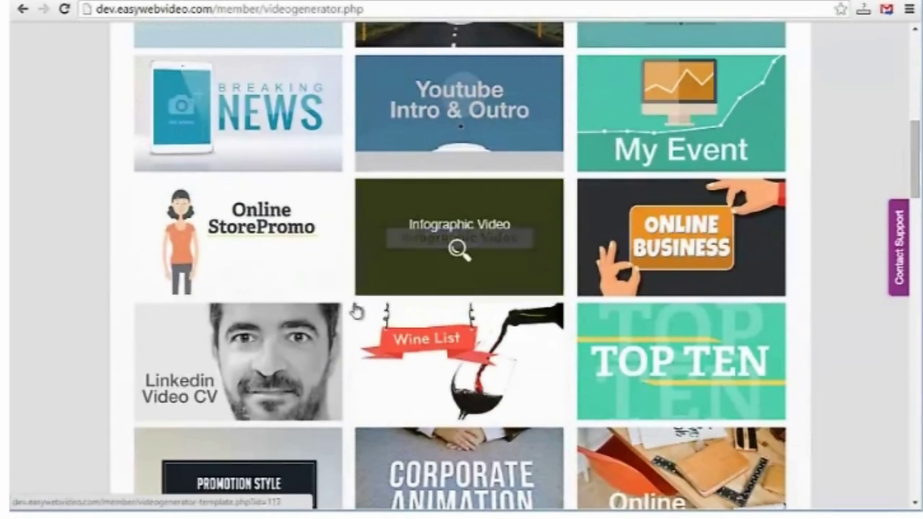
scroll(525, 337, "down", 2)
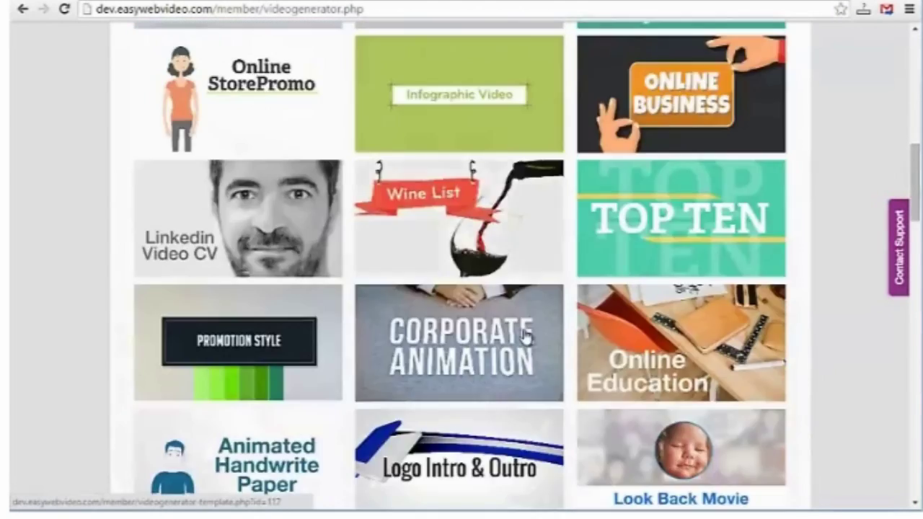
scroll(525, 337, "down", 2)
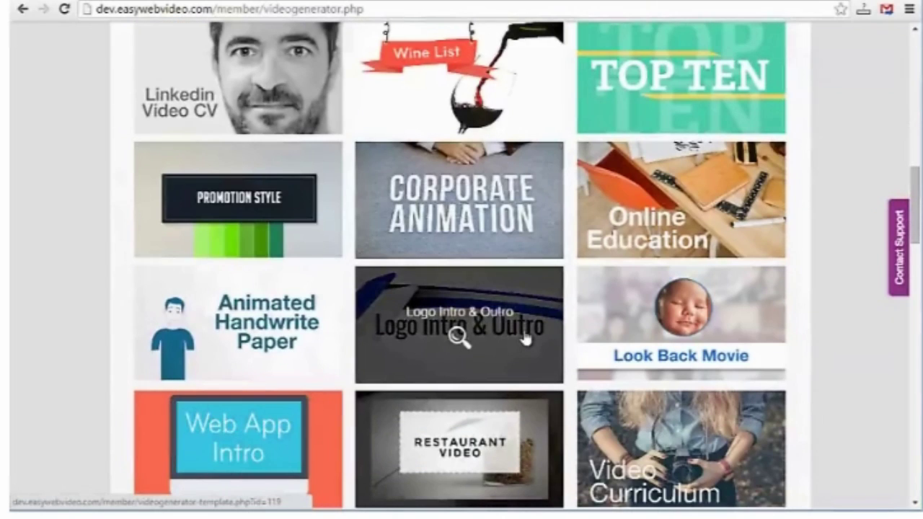
scroll(525, 339, "down", 2)
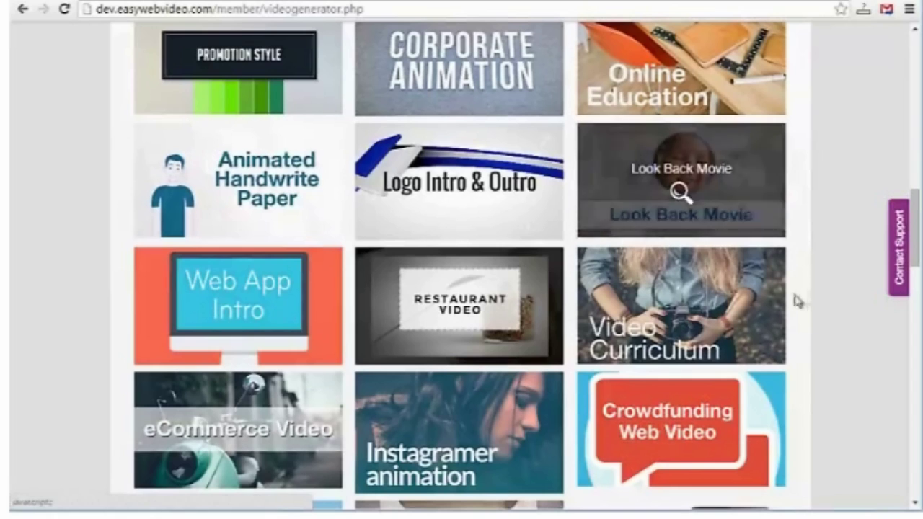
scroll(770, 339, "down", 4)
scroll(770, 339, "down", 3)
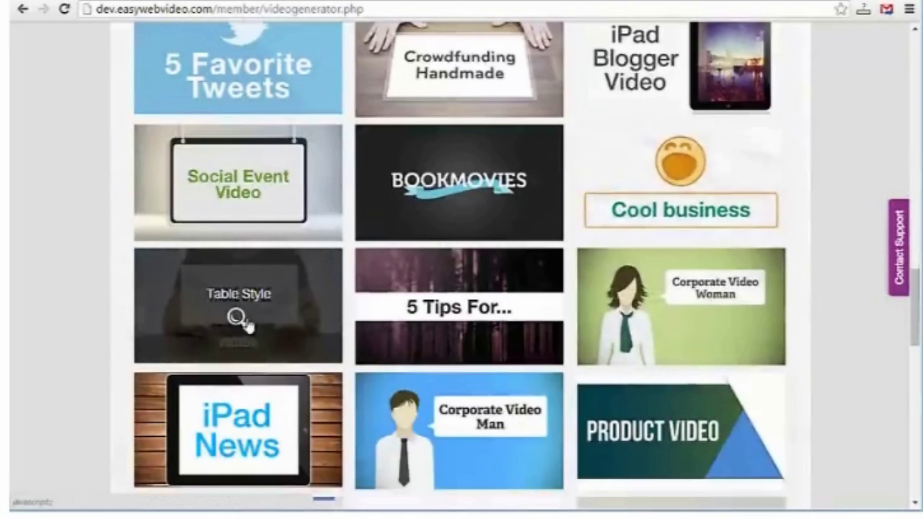
scroll(496, 336, "down", 2)
scroll(496, 336, "down", 2)
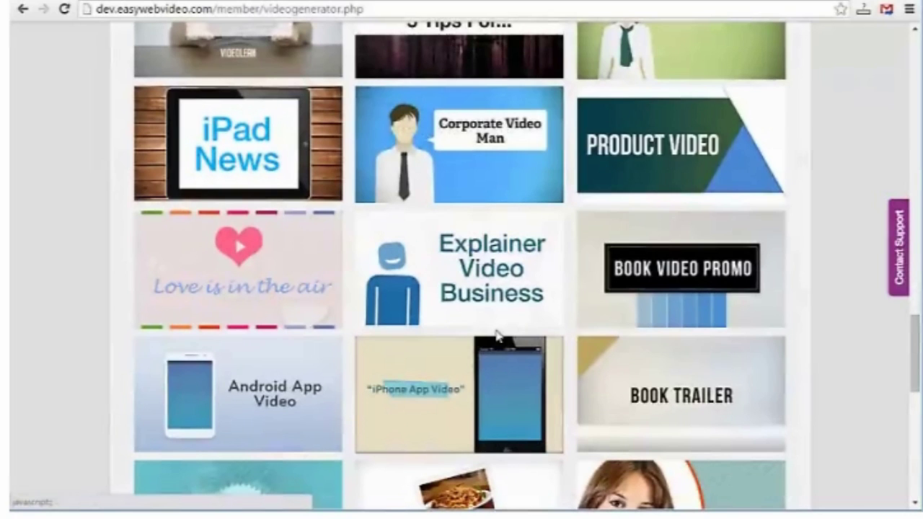
scroll(496, 336, "down", 1)
scroll(495, 317, "down", 2)
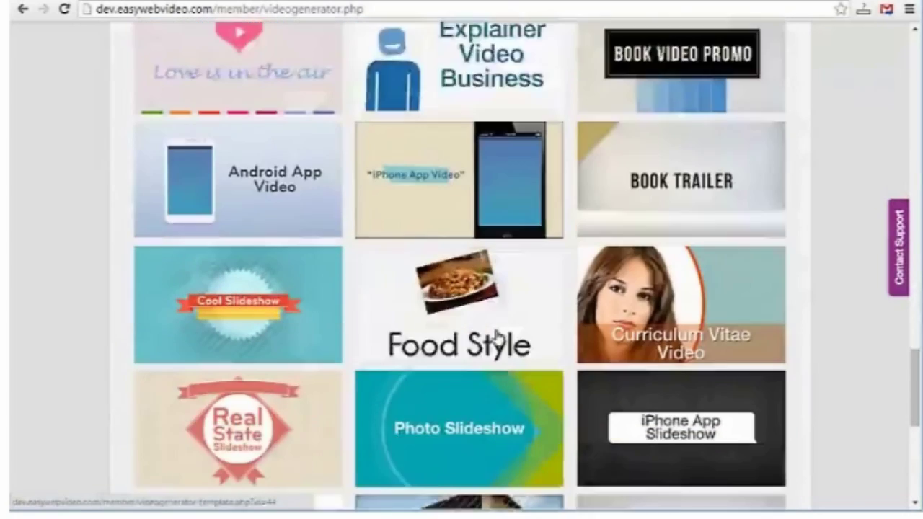
scroll(462, 260, "down", 1)
scroll(402, 382, "down", 2)
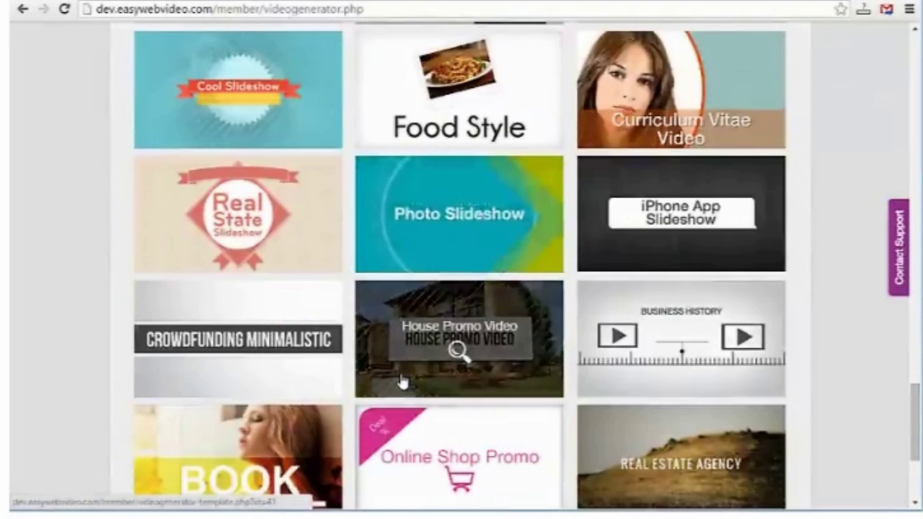
scroll(402, 383, "down", 3)
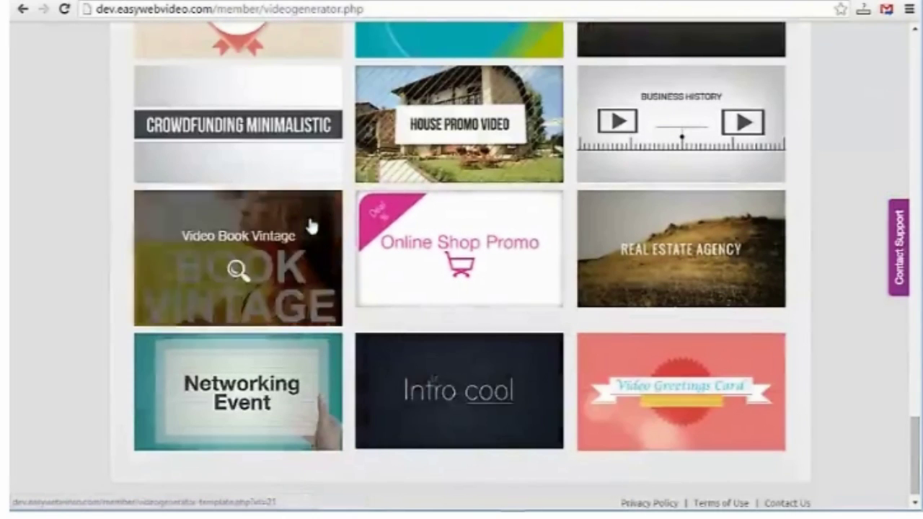
scroll(311, 223, "up", 1)
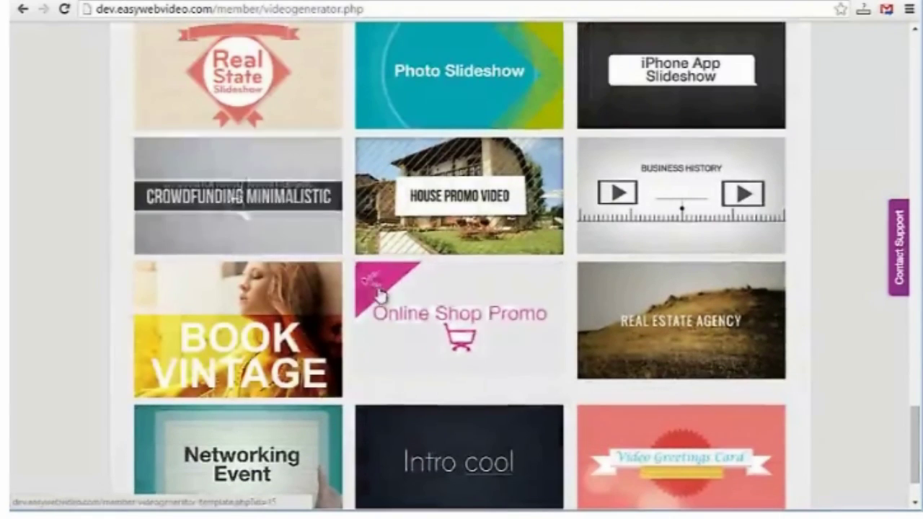
scroll(376, 292, "up", 3)
scroll(377, 292, "up", 2)
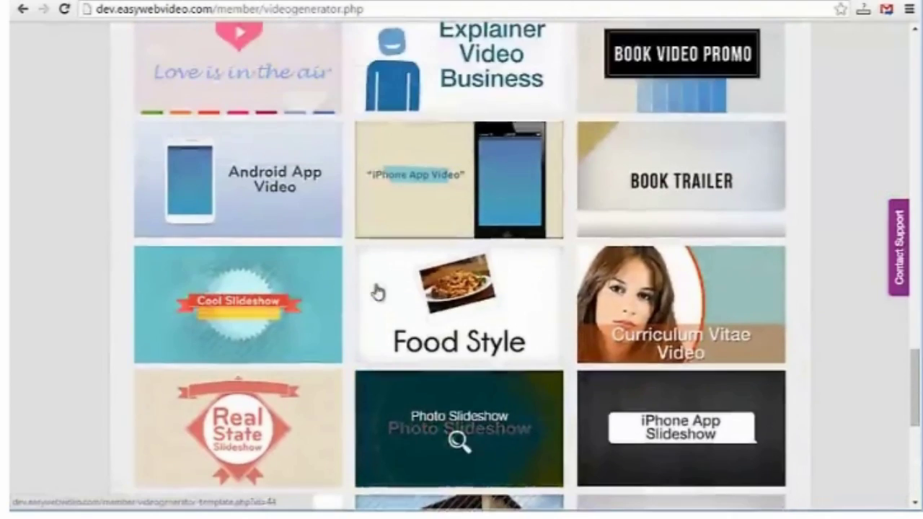
scroll(377, 292, "down", 3)
scroll(376, 293, "down", 3)
scroll(376, 292, "up", 2)
scroll(376, 293, "up", 3)
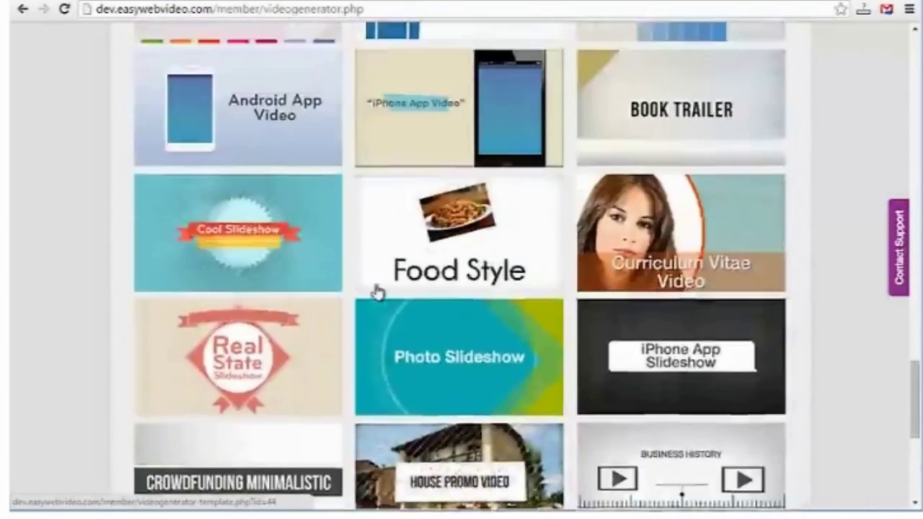
scroll(377, 292, "up", 4)
scroll(376, 292, "up", 2)
scroll(377, 292, "up", 2)
scroll(376, 292, "up", 3)
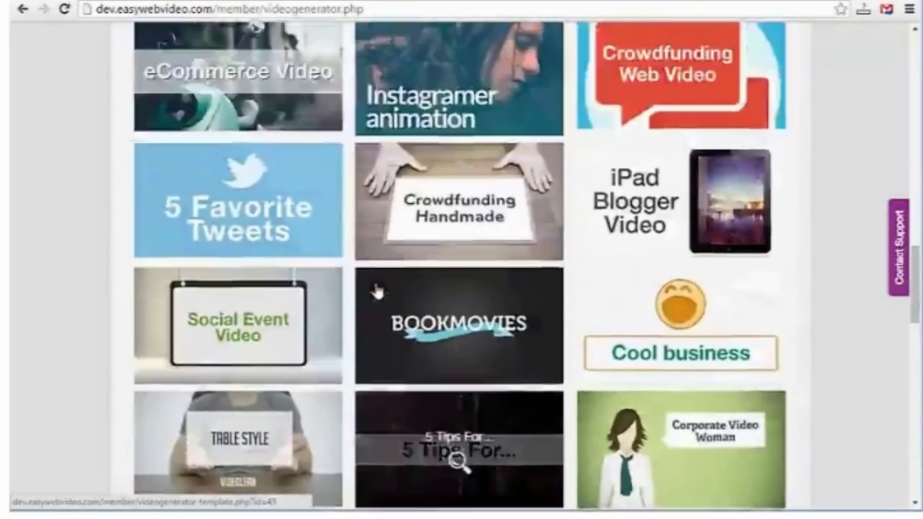
scroll(377, 292, "up", 5)
scroll(377, 292, "up", 5)
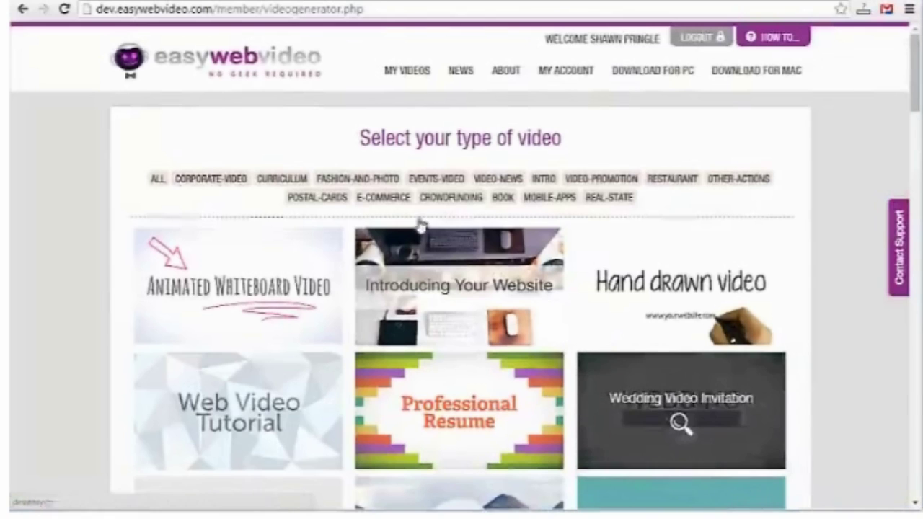
Try the curriculum, crowdfunding, book, mobile app, real estate, restaurant, video promotion and video news filters
left_click(293, 180)
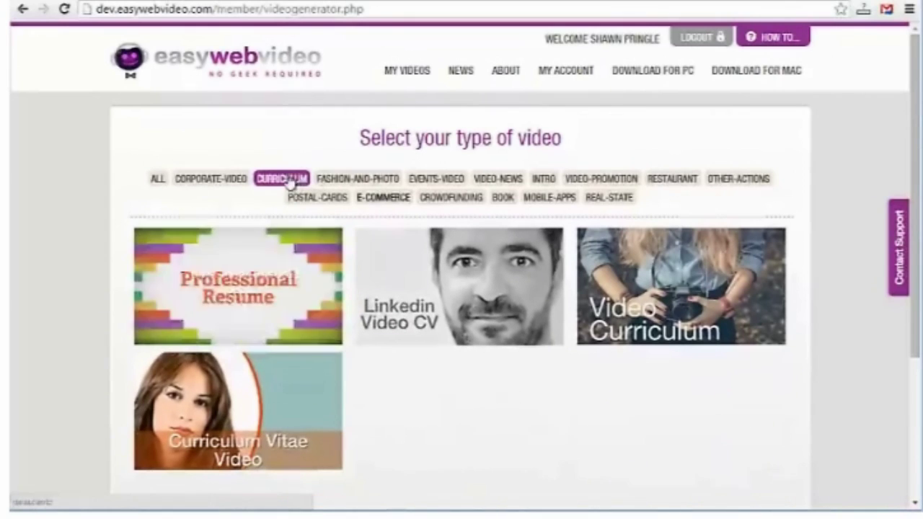
left_click(473, 199)
left_click(504, 198)
left_click(548, 198)
left_click(609, 198)
left_click(686, 189)
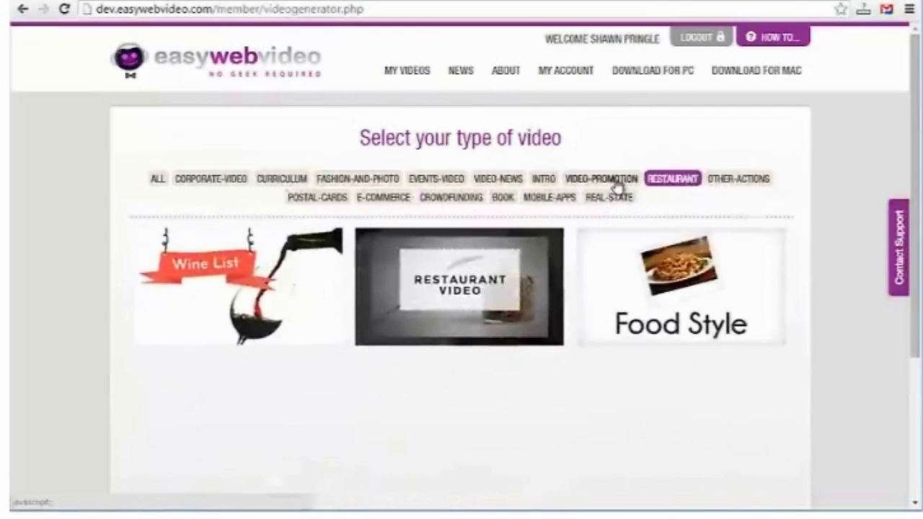
left_click(611, 184)
left_click(503, 184)
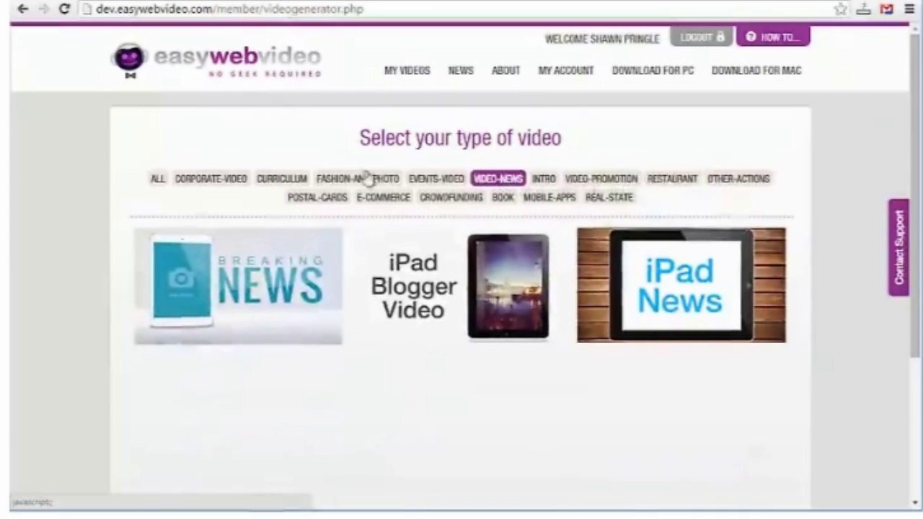
Show all templates again, then filter the gallery to VIDEO-NEWS
left_click(156, 180)
scroll(417, 296, "down", 3)
scroll(416, 296, "up", 3)
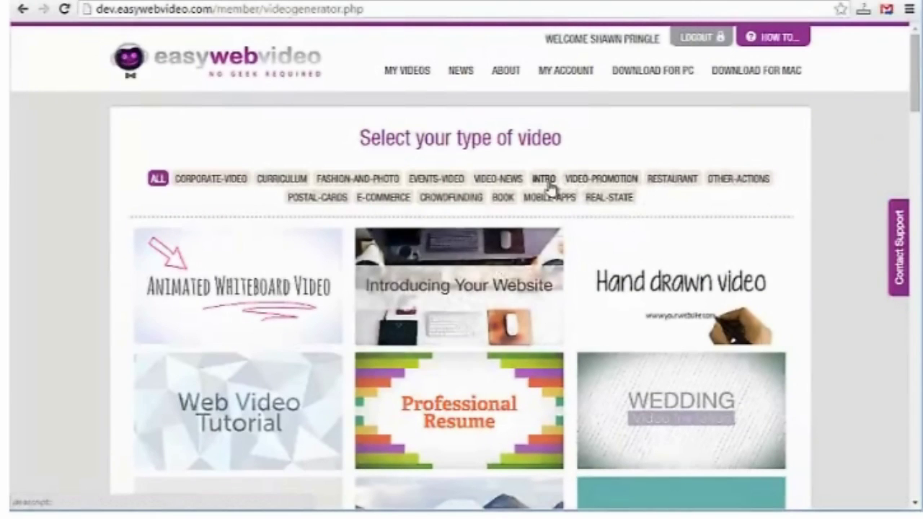
left_click(499, 180)
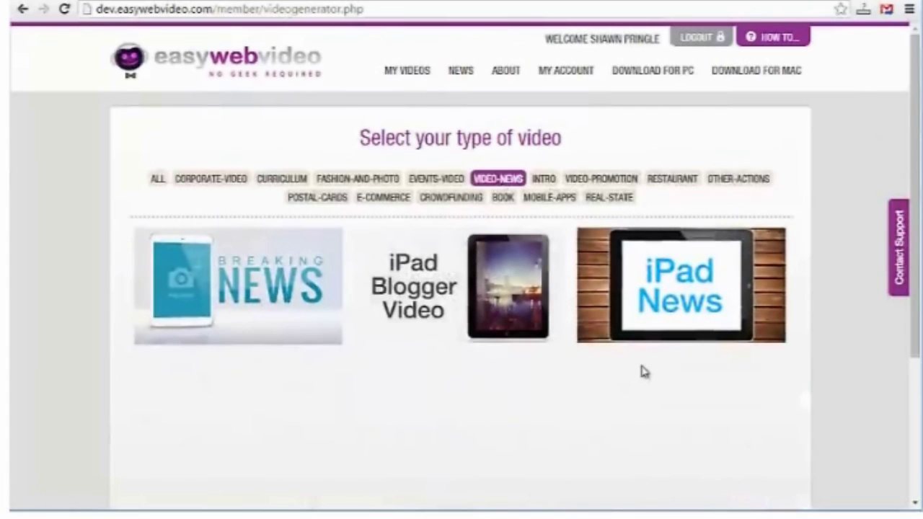
mouse_move(681, 286)
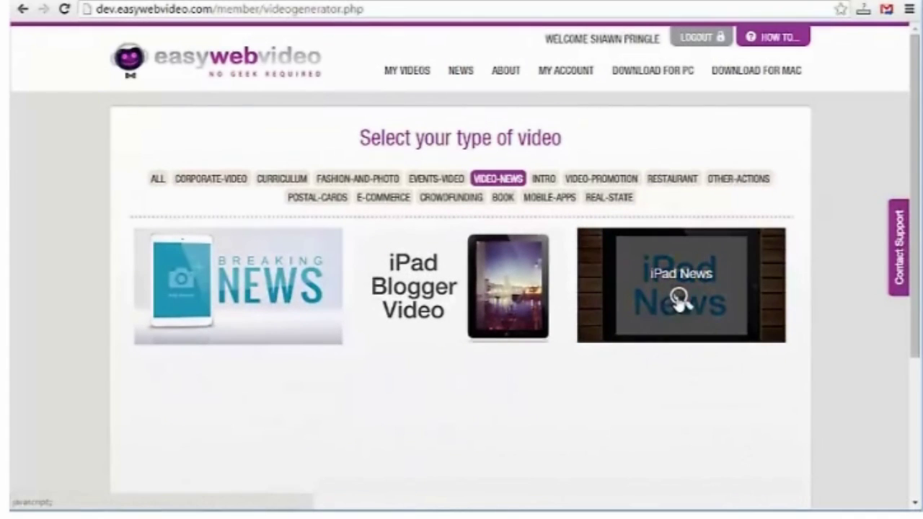
Open the iPad News template for editing and look over its fields
left_click(764, 300)
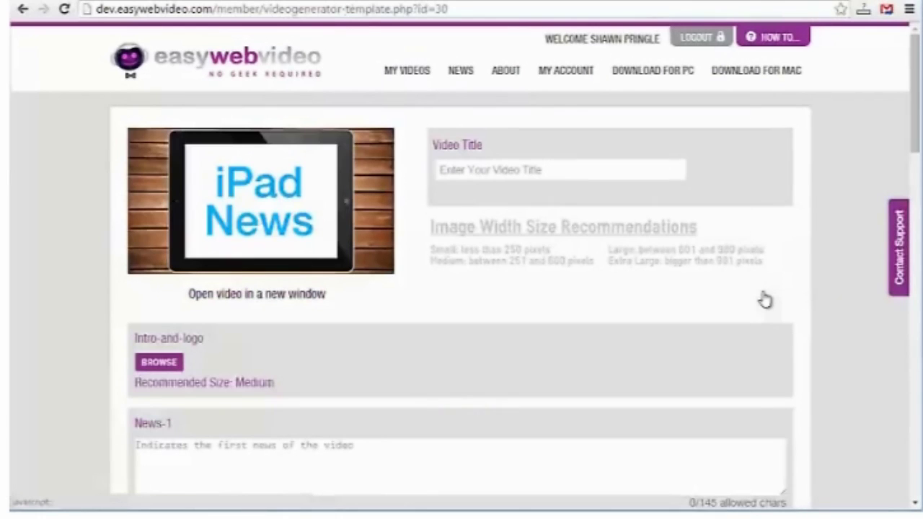
scroll(523, 313, "down", 3)
scroll(523, 313, "down", 1)
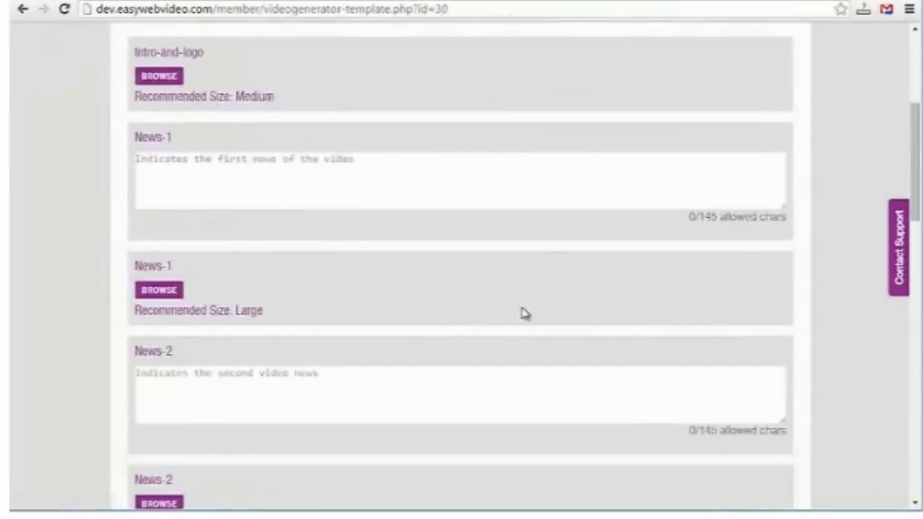
scroll(524, 313, "up", 4)
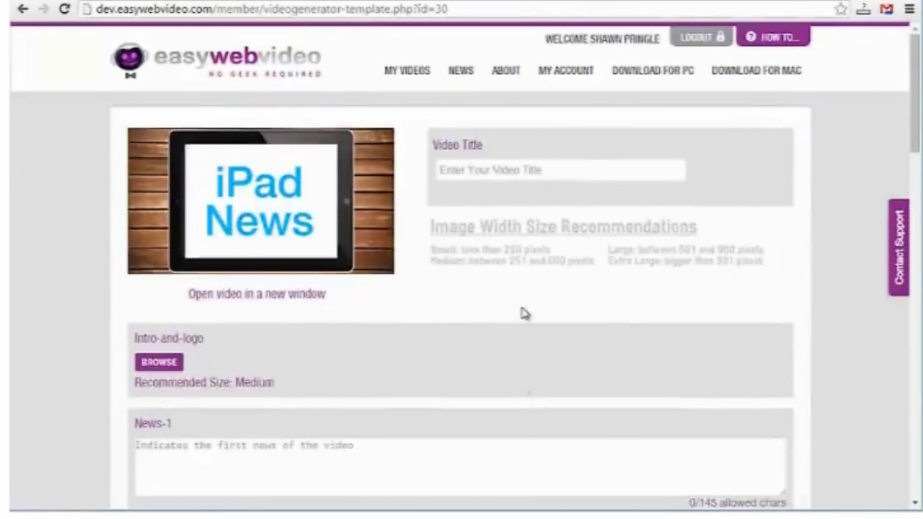
Title the video 'Some video title' and begin adding an intro-and-logo image
left_click(516, 171)
type("Some")
key("Down")
key("Return")
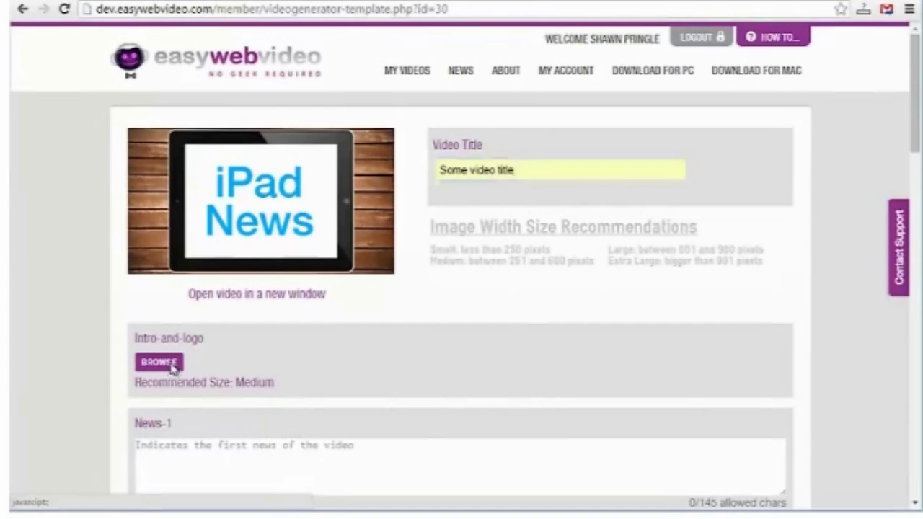
left_click(171, 366)
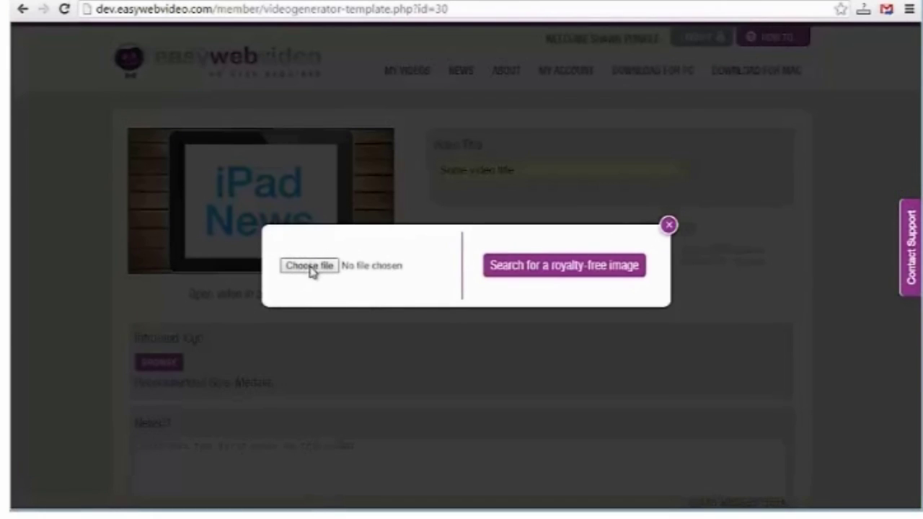
Search royalty-free images for 'classic car' and pick a car picture for the intro and logo
left_click(516, 267)
left_click(464, 43)
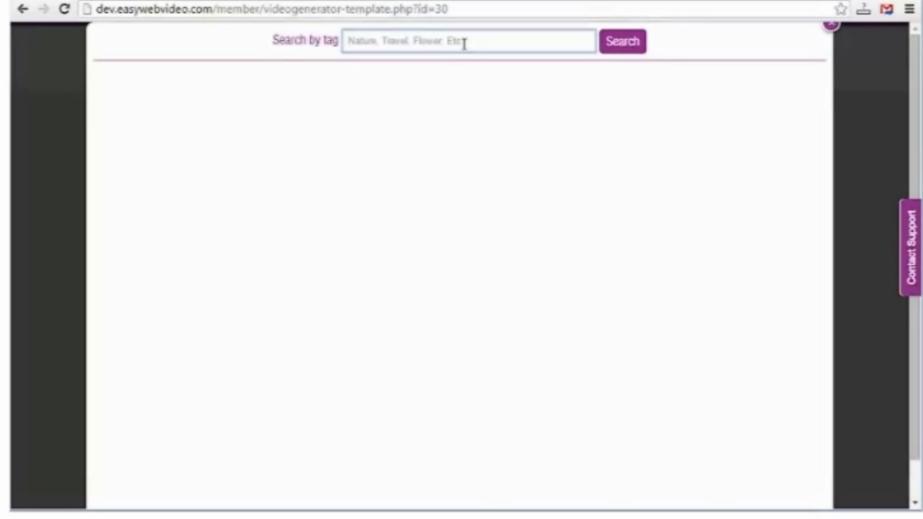
type("classic car")
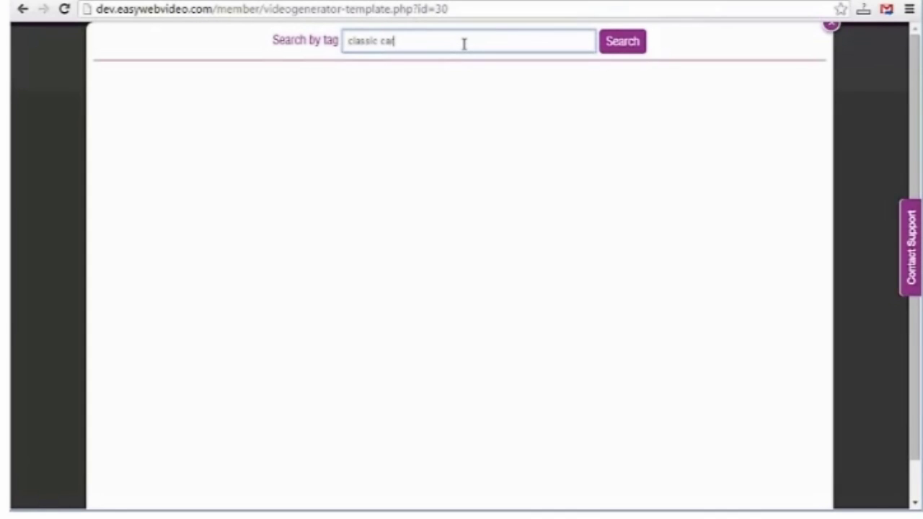
key("Return")
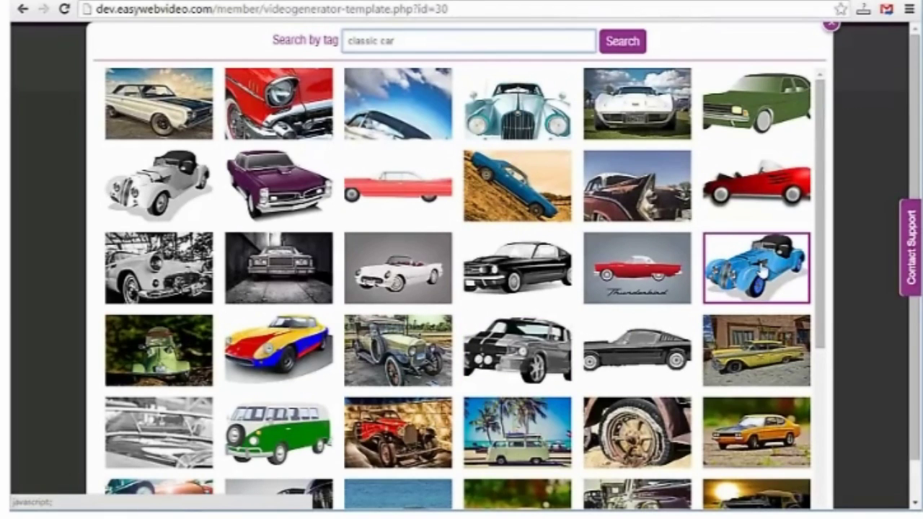
left_click(762, 270)
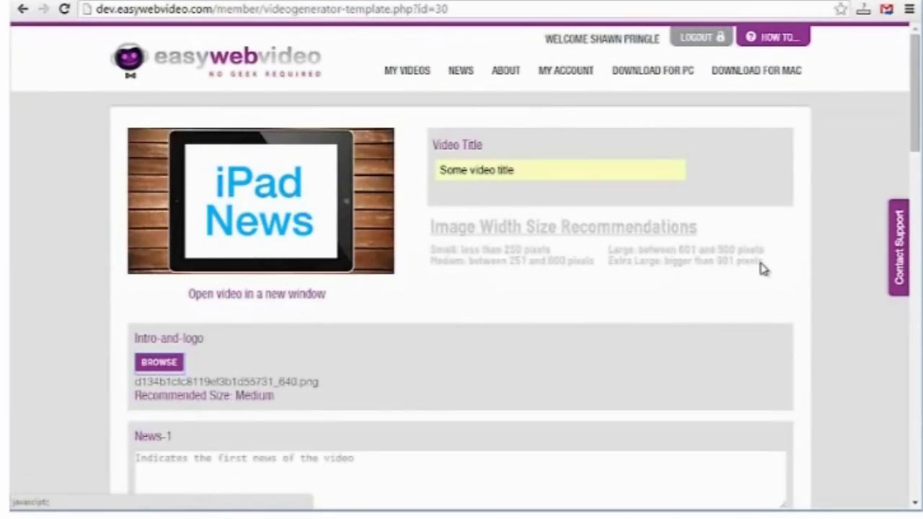
scroll(265, 277, "down", 2)
Caption the first news item 'We restore classic cars.'
scroll(264, 304, "down", 1)
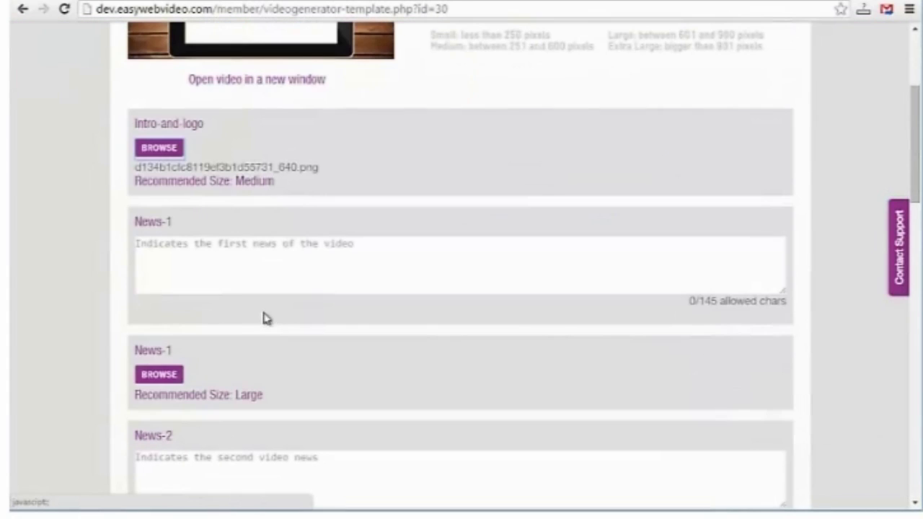
left_click(254, 256)
type("Ne")
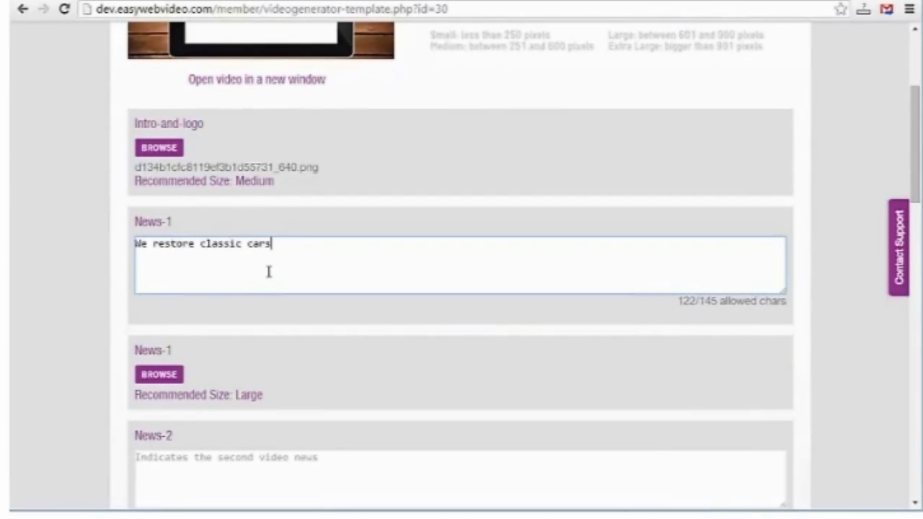
Attach a photo from a royalty-free 'classic car' image search to News-1
scroll(214, 326, "down", 1)
left_click(158, 296)
left_click(587, 278)
left_click(474, 45)
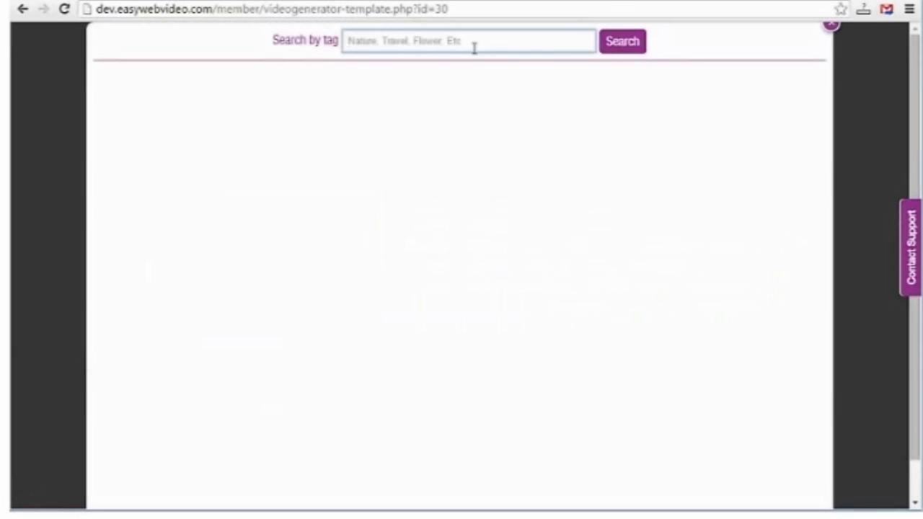
type("classic car")
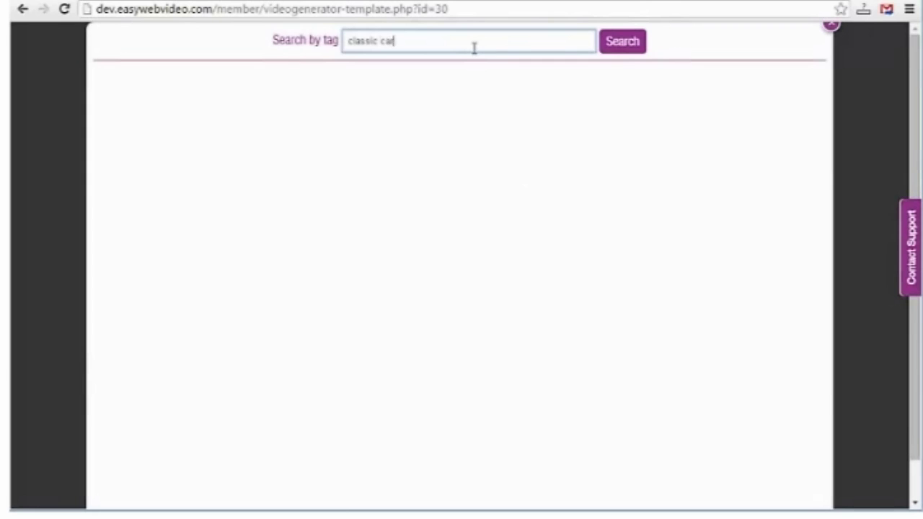
key("Return")
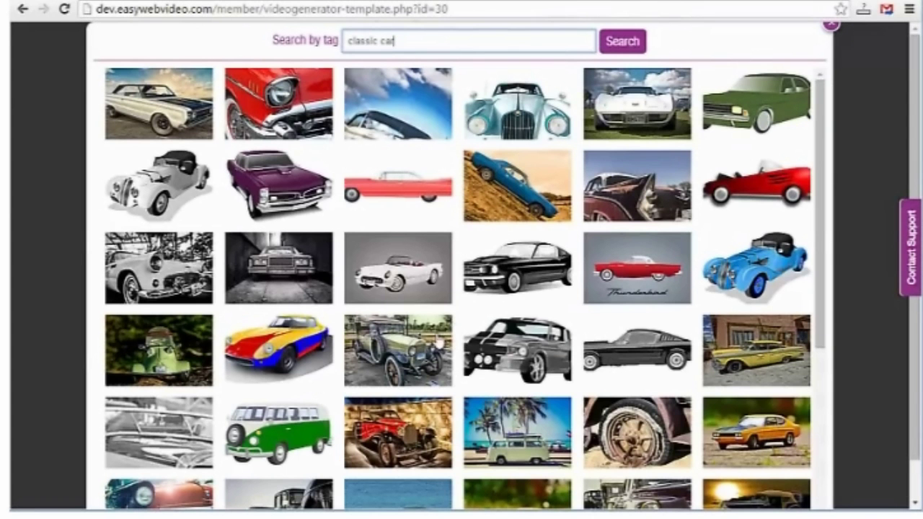
left_click(427, 352)
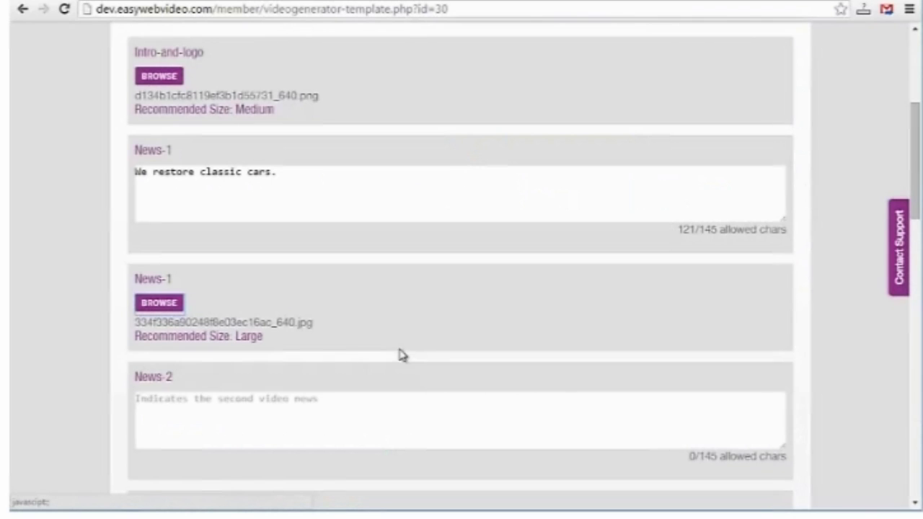
scroll(339, 337, "down", 2)
Type 'Remember the good 'ole days.' for News-2 and pick a photo from a 'classic car' search
left_click(336, 272)
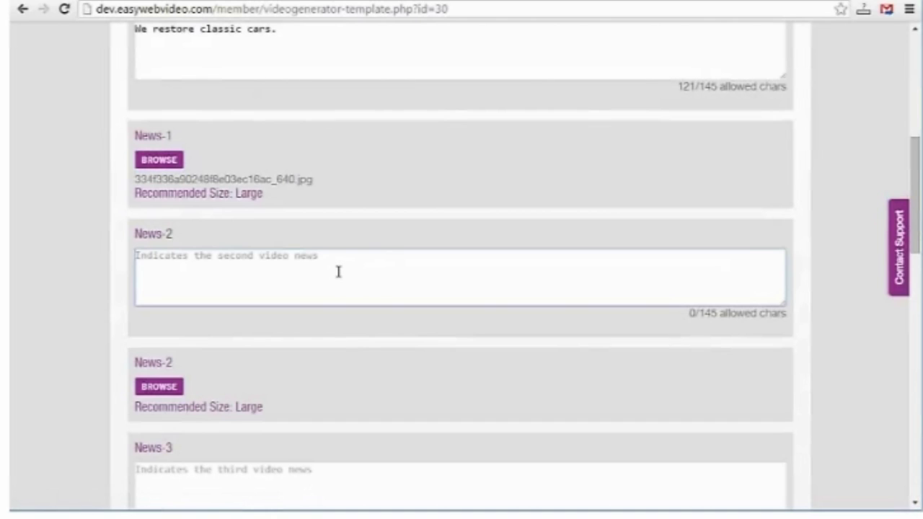
type("Remember the good 'ole days.")
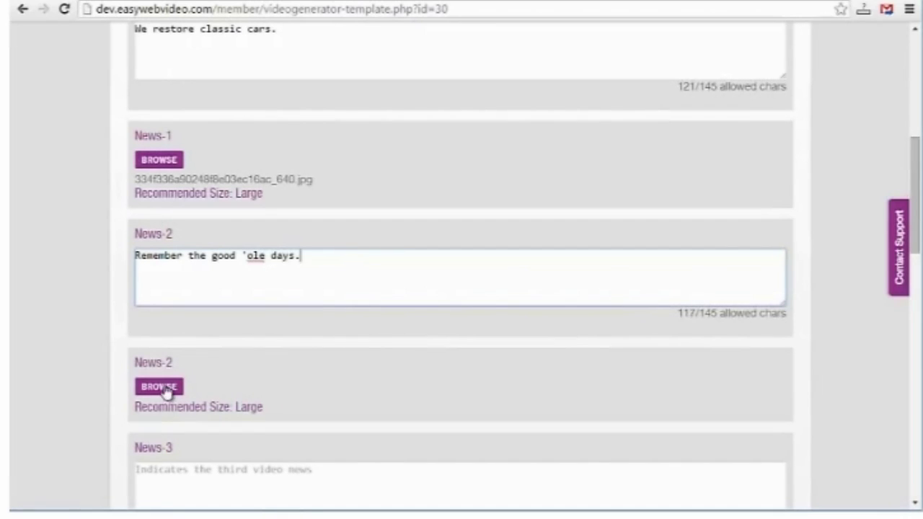
left_click(168, 386)
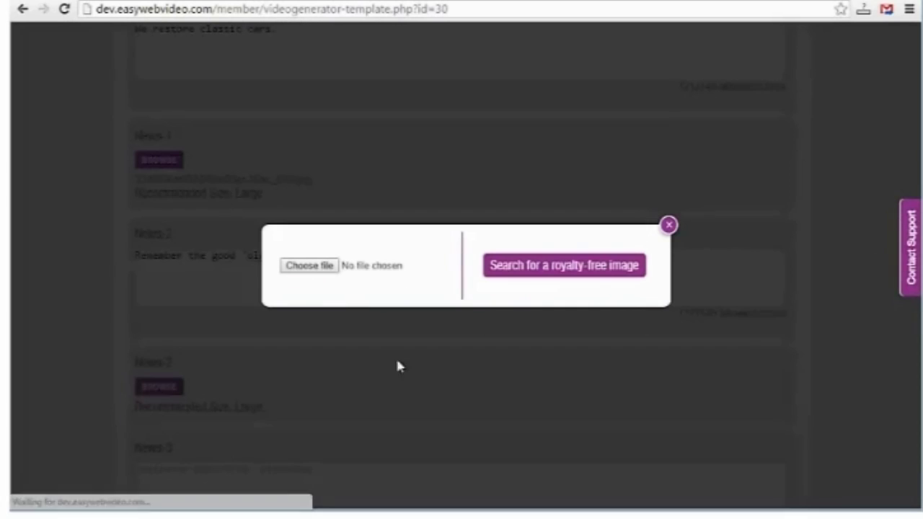
left_click(562, 268)
left_click(541, 39)
type("classic car")
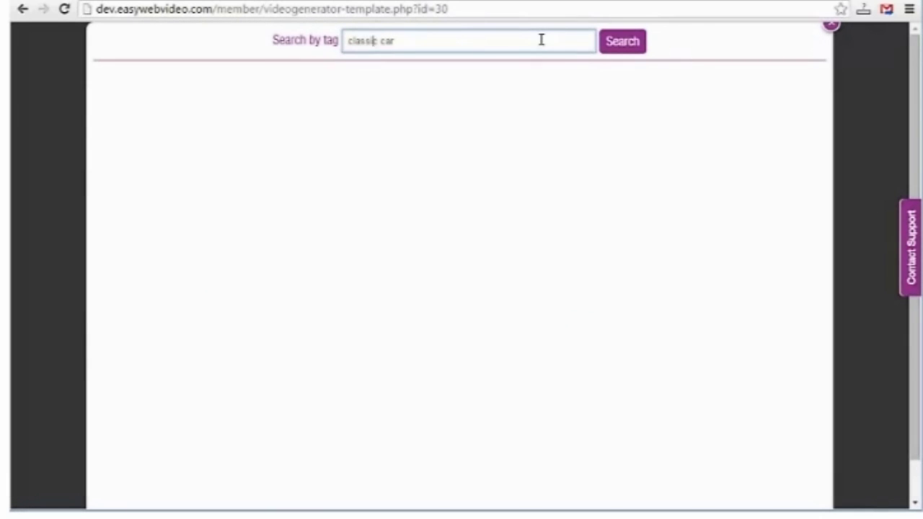
key("Return")
scroll(537, 256, "down", 2)
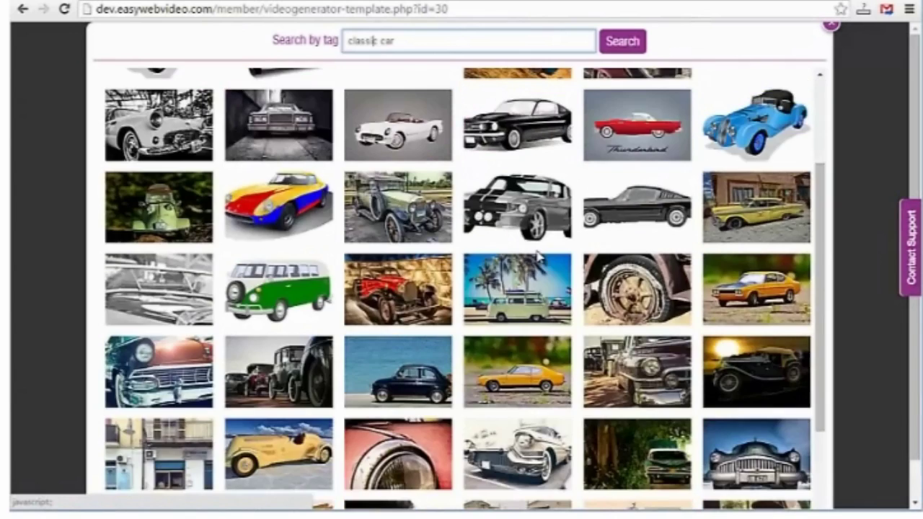
scroll(538, 256, "down", 2)
scroll(537, 256, "down", 1)
scroll(540, 258, "down", 1)
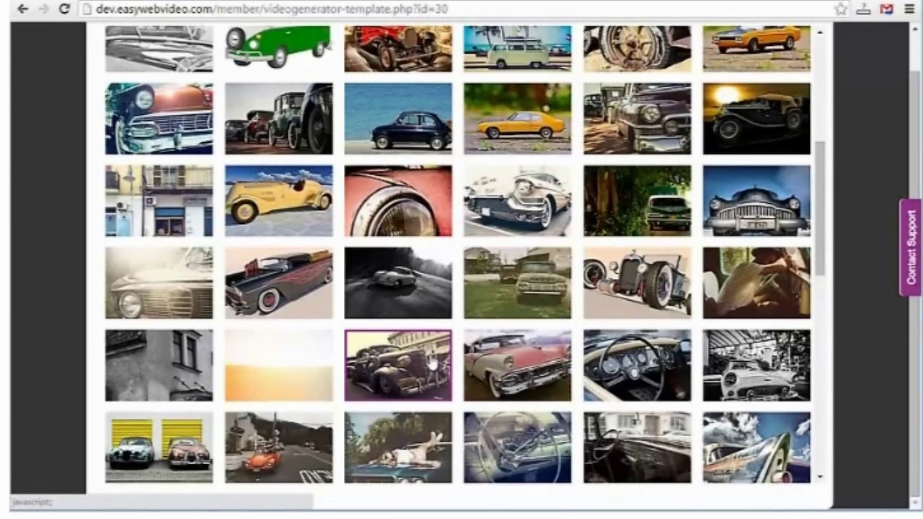
left_click(505, 360)
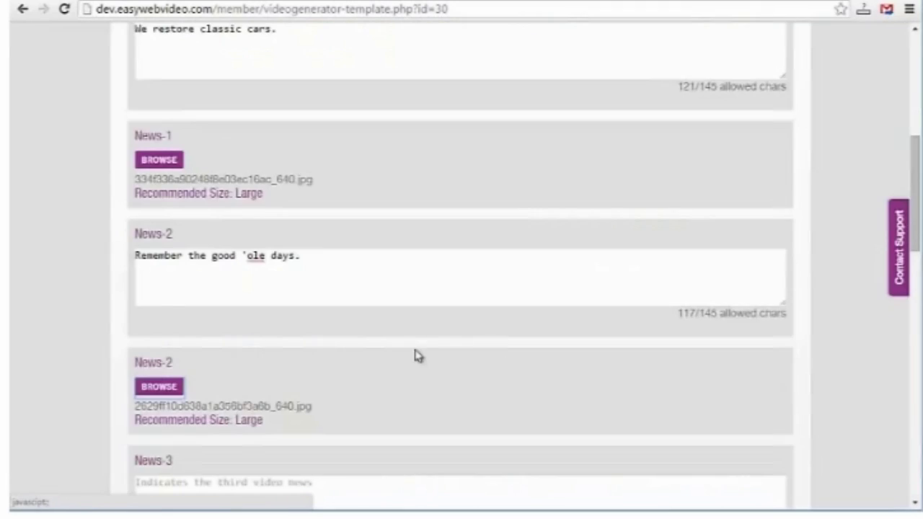
Caption News-3 'If you can imagine it, we can do it.'
scroll(418, 357, "down", 2)
scroll(418, 356, "down", 1)
left_click(312, 207)
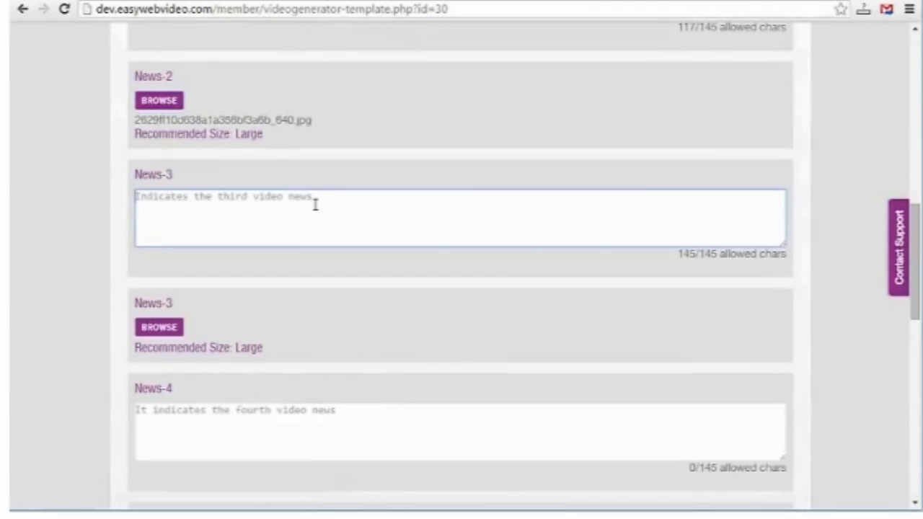
type("If you can imagine it, we can do")
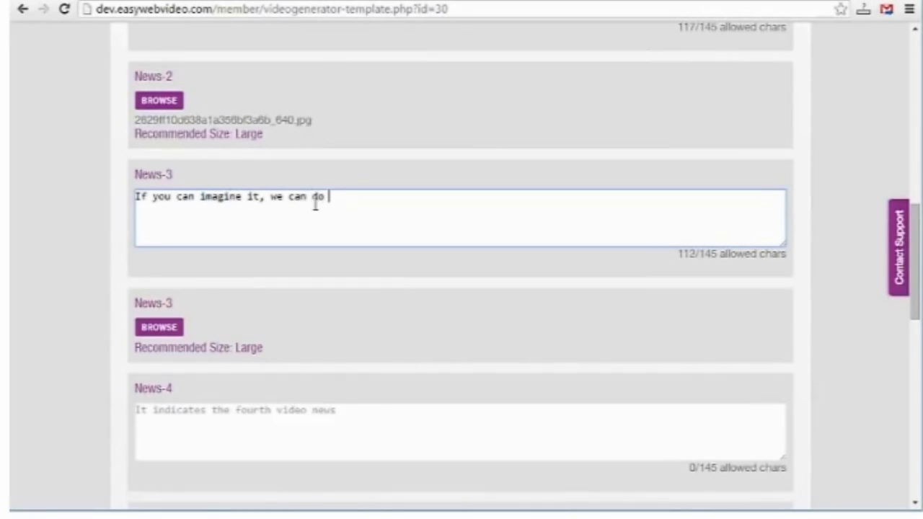
Search royalty-free images for 'classic car' and attach a red car photo to News-3
left_click(159, 329)
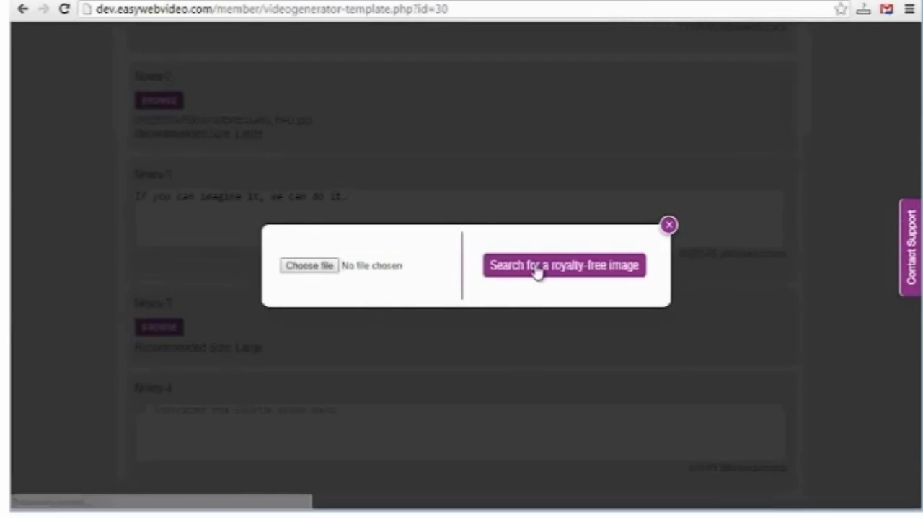
left_click(537, 269)
left_click(427, 36)
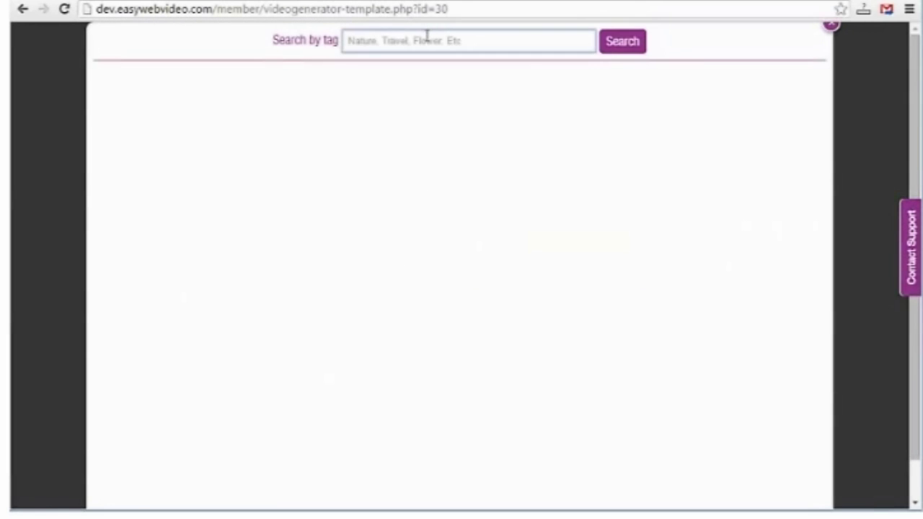
type("classic c")
type("r")
key("Return")
scroll(520, 339, "down", 4)
scroll(521, 339, "down", 1)
scroll(519, 339, "down", 2)
scroll(519, 339, "down", 3)
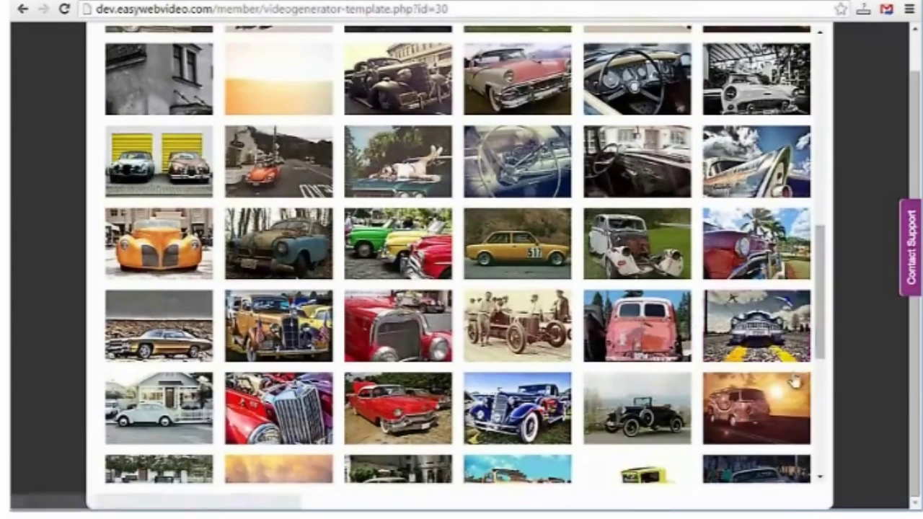
scroll(665, 386, "down", 3)
scroll(665, 386, "down", 1)
scroll(587, 377, "down", 1)
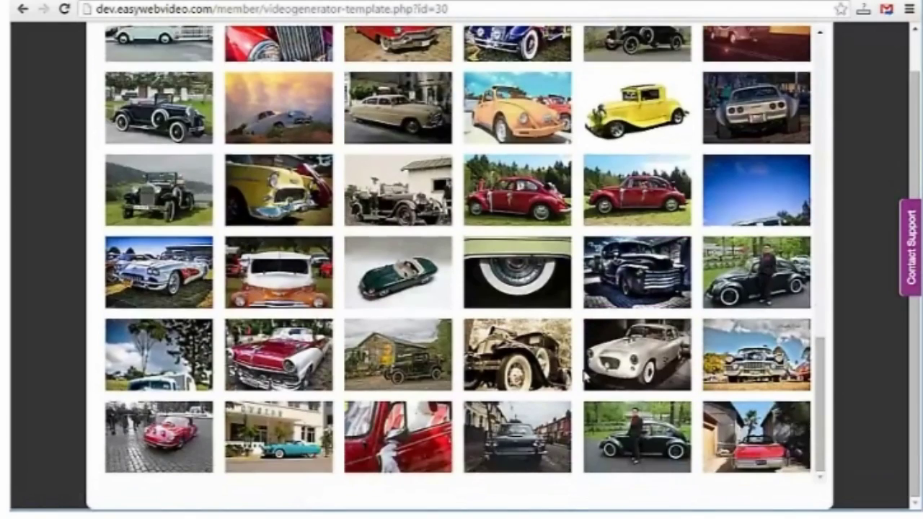
scroll(584, 375, "down", 2)
scroll(584, 375, "down", 1)
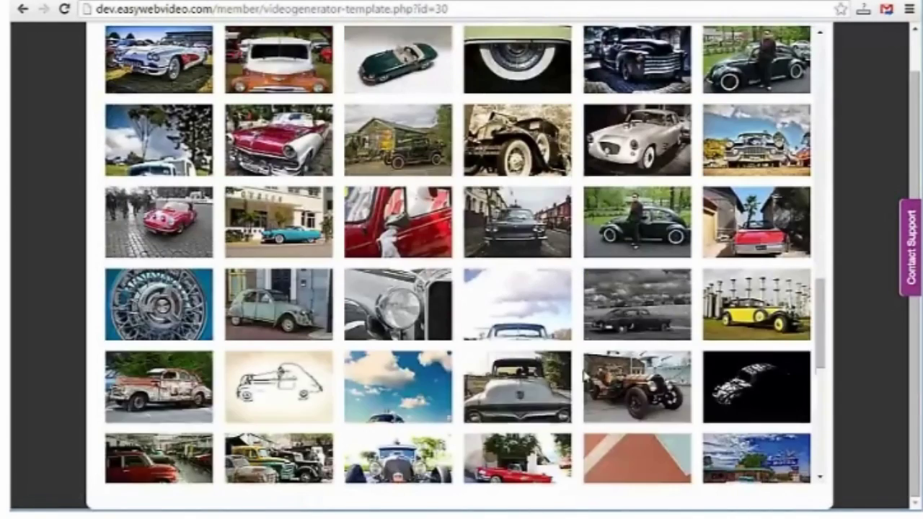
scroll(584, 375, "down", 1)
scroll(584, 375, "down", 1)
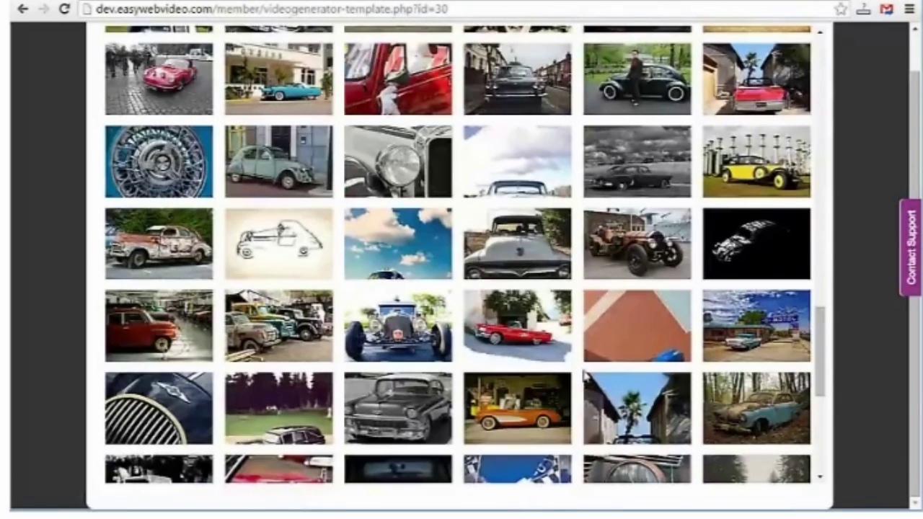
left_click(534, 332)
scroll(447, 370, "down", 1)
scroll(267, 371, "down", 1)
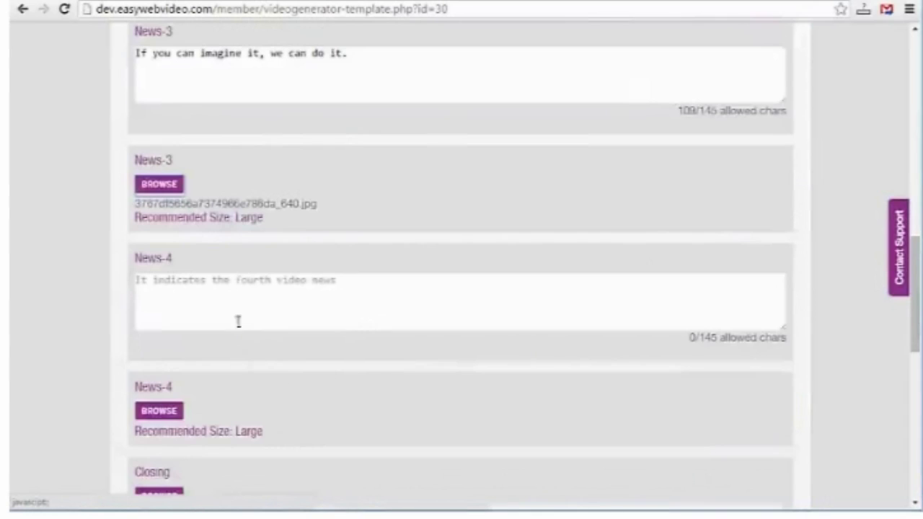
left_click(240, 299)
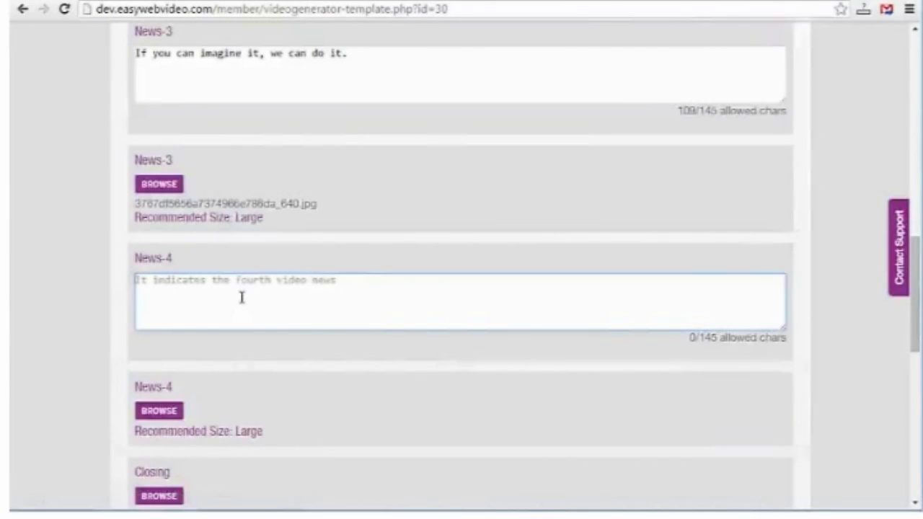
type("Contact us at www.classiccarguys.com")
key("Return")
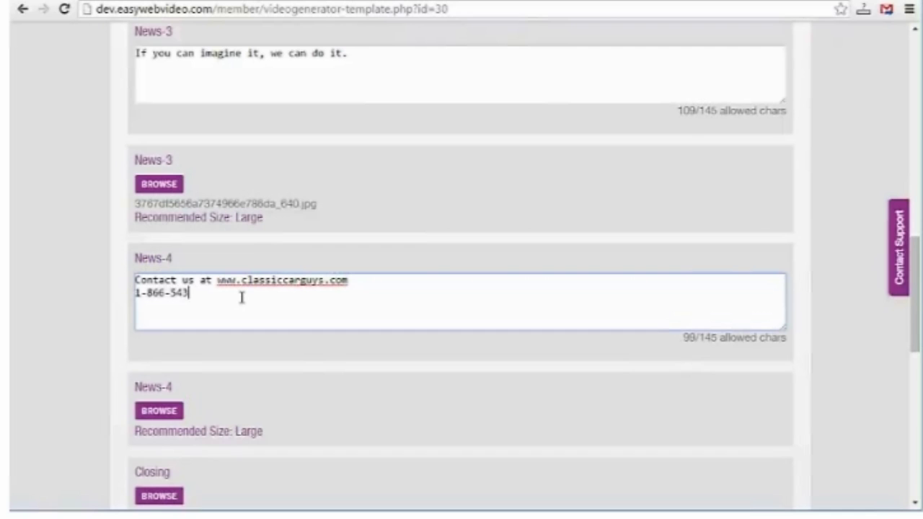
scroll(264, 328, "down", 1)
scroll(264, 330, "down", 1)
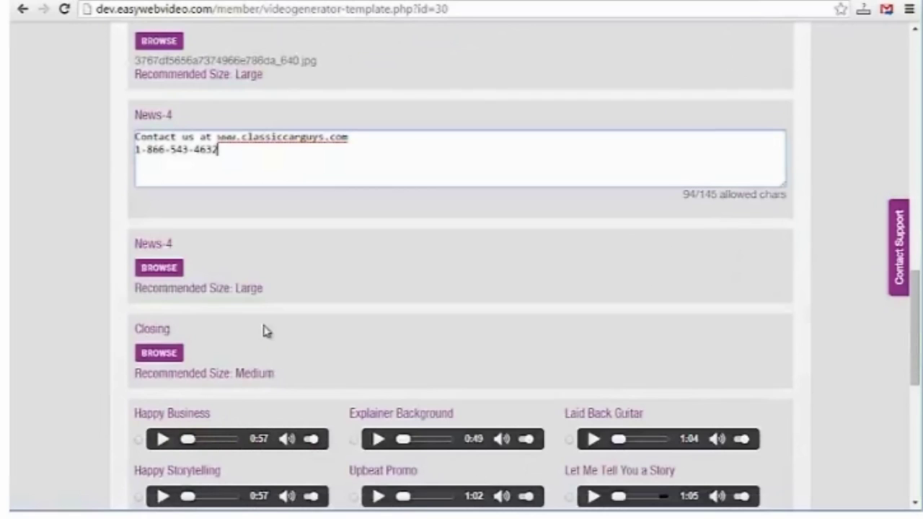
Attach a yellow car image from a 'classic car' search to News-4
left_click(173, 267)
left_click(505, 268)
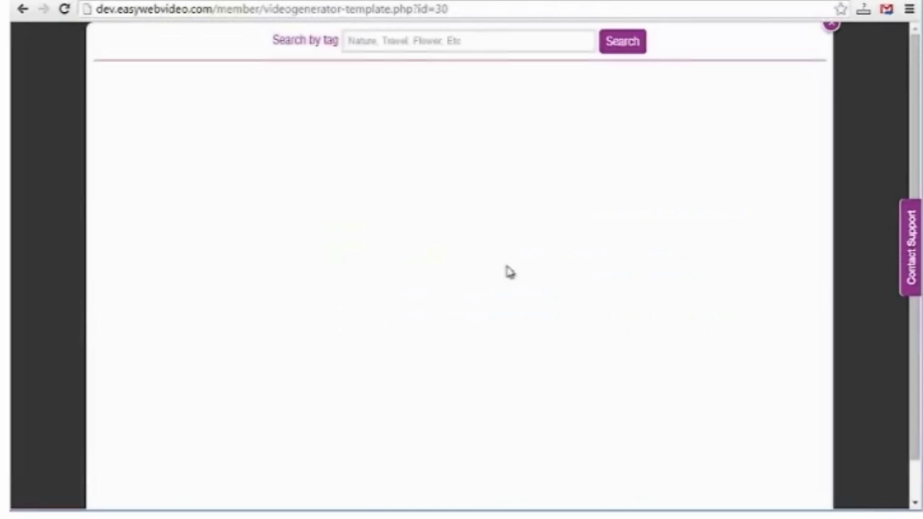
left_click(466, 41)
type("classic car")
key("Return")
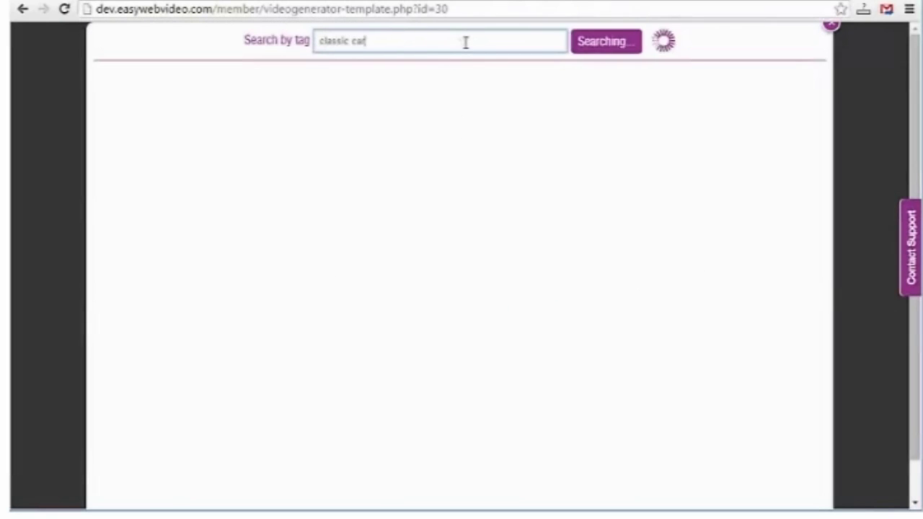
scroll(464, 231, "down", 2)
scroll(465, 288, "down", 3)
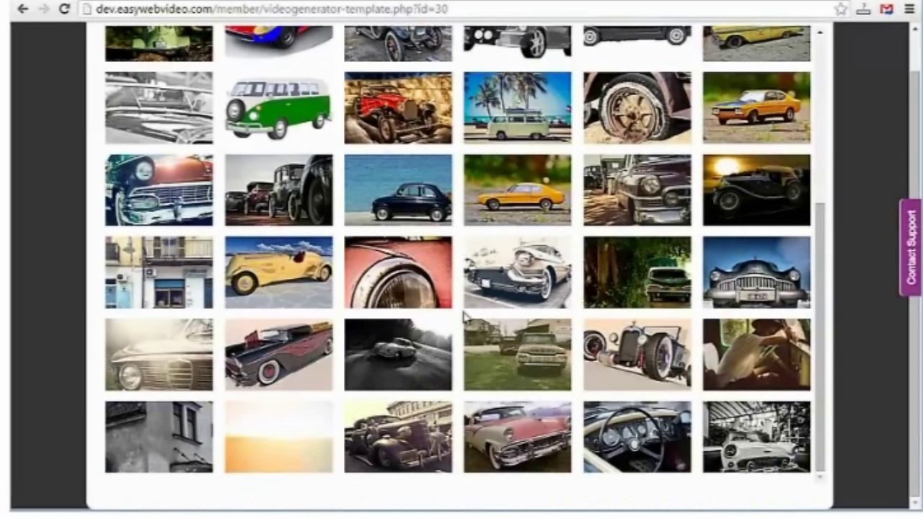
left_click(316, 288)
scroll(263, 372, "down", 2)
Run a royalty-free 'classic car' image search for the Closing slot
left_click(177, 227)
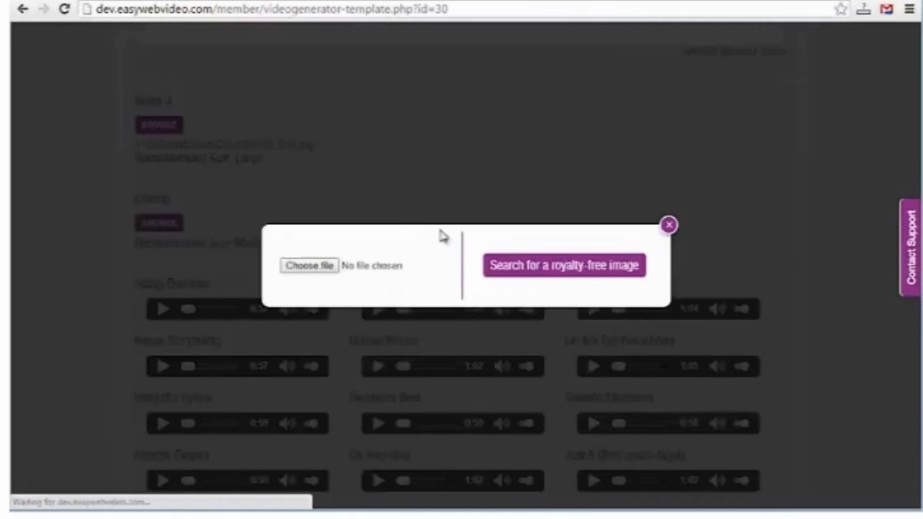
left_click(534, 268)
left_click(483, 42)
type("class")
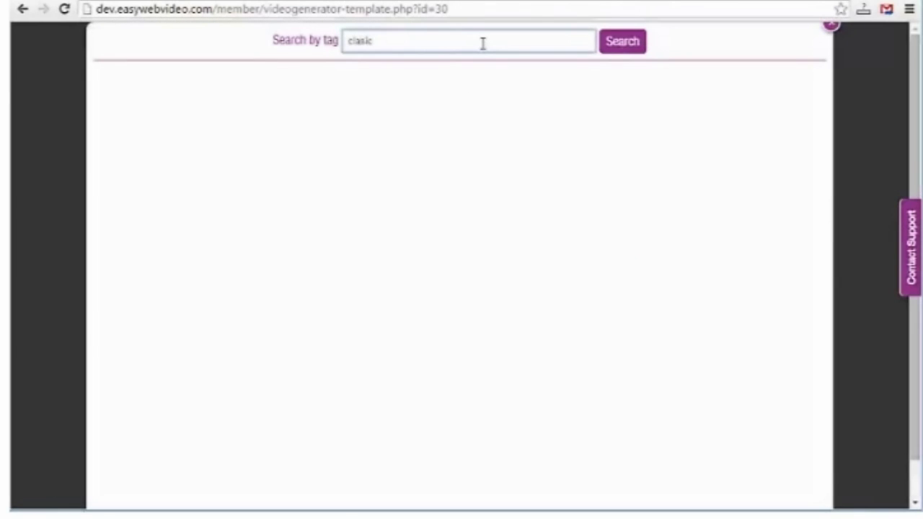
type("ic car")
key("Return")
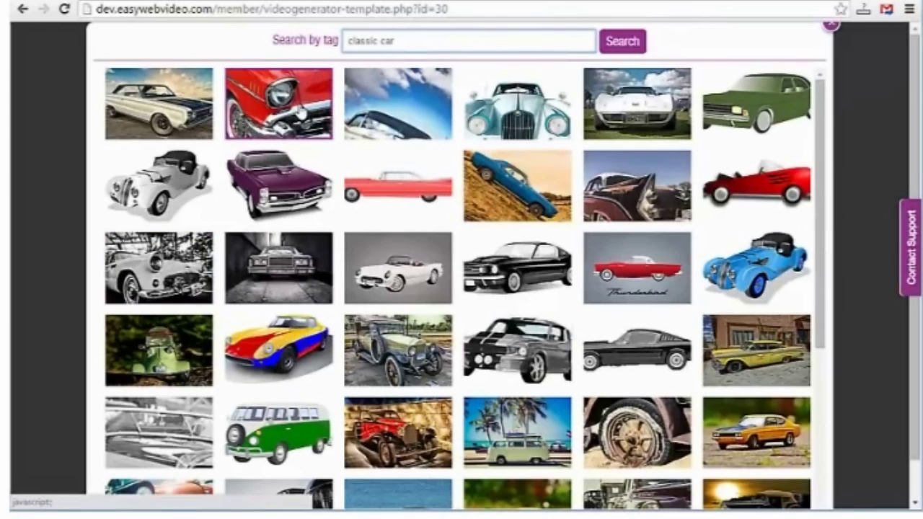
Use a classic-car thumbnail as the Closing image
left_click(667, 115)
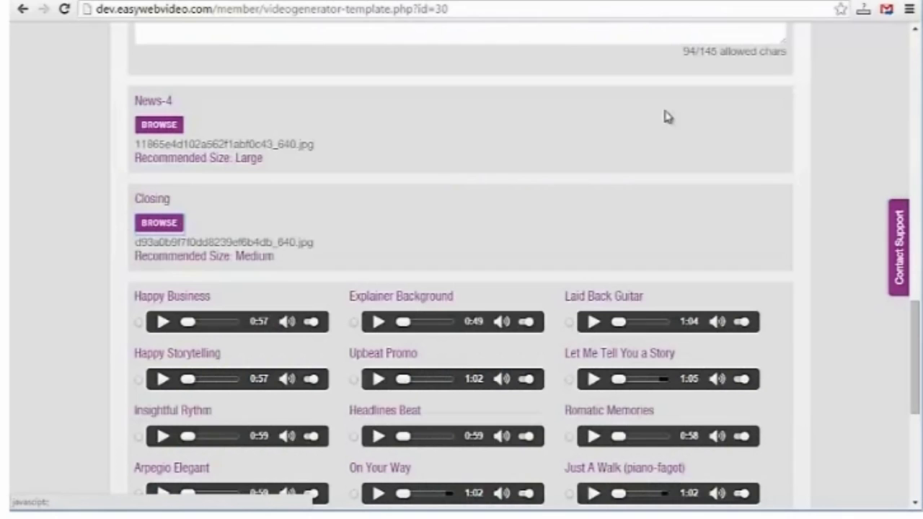
scroll(346, 285, "down", 2)
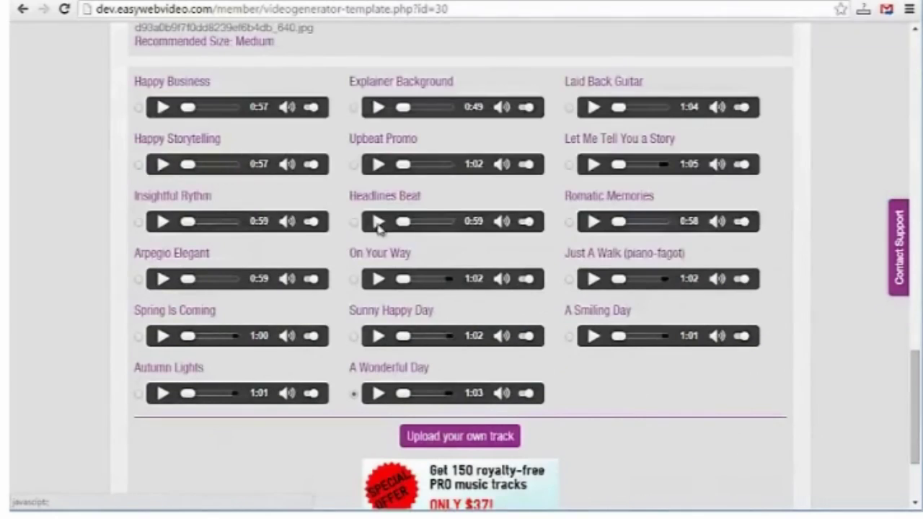
scroll(375, 226, "up", 1)
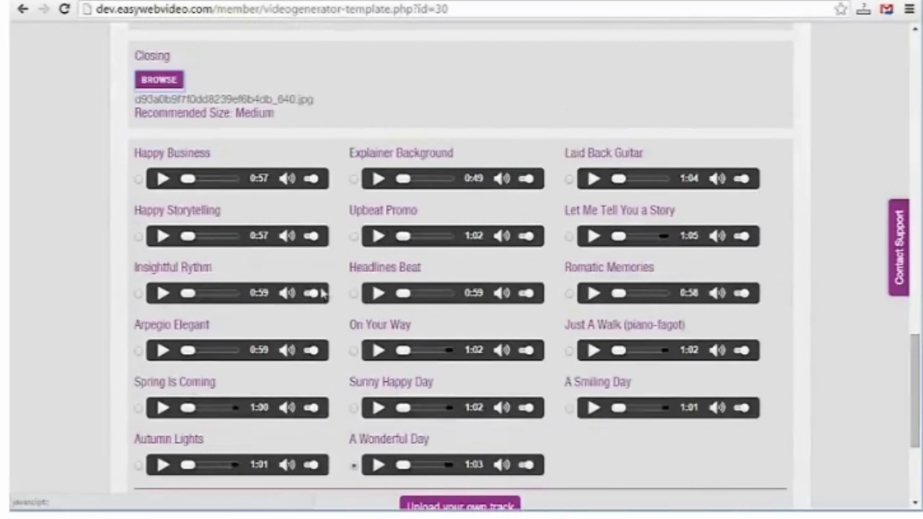
Preview Upbeat Promo, Let Me Tell You a Story and A Wonderful Day, settling on A Wonderful Day
left_click(380, 240)
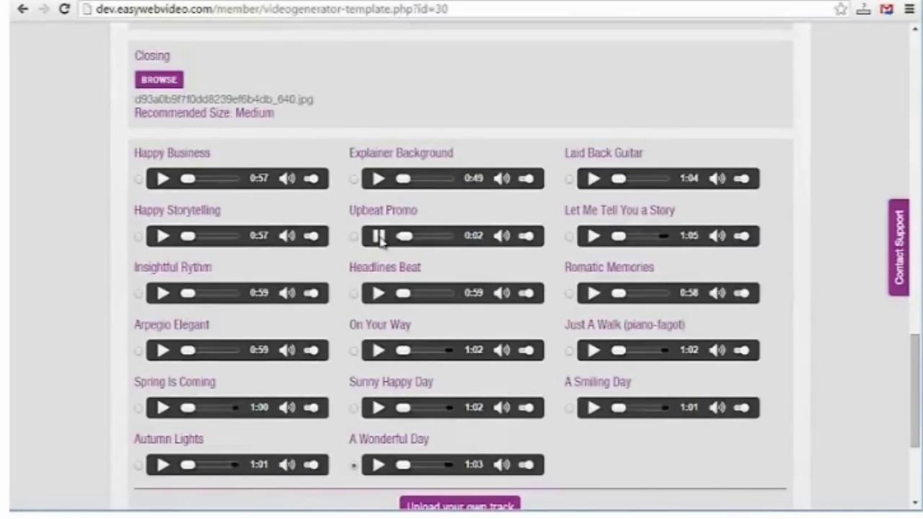
left_click(594, 238)
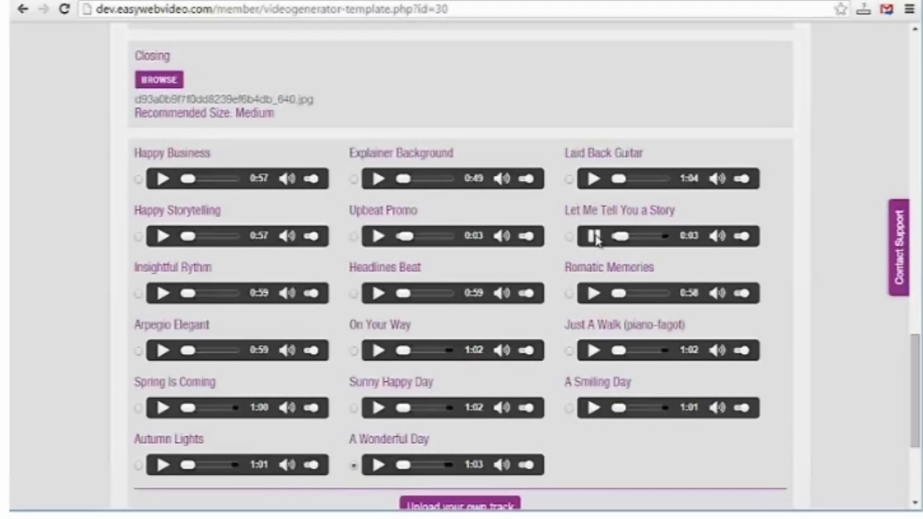
left_click(595, 238)
left_click(380, 466)
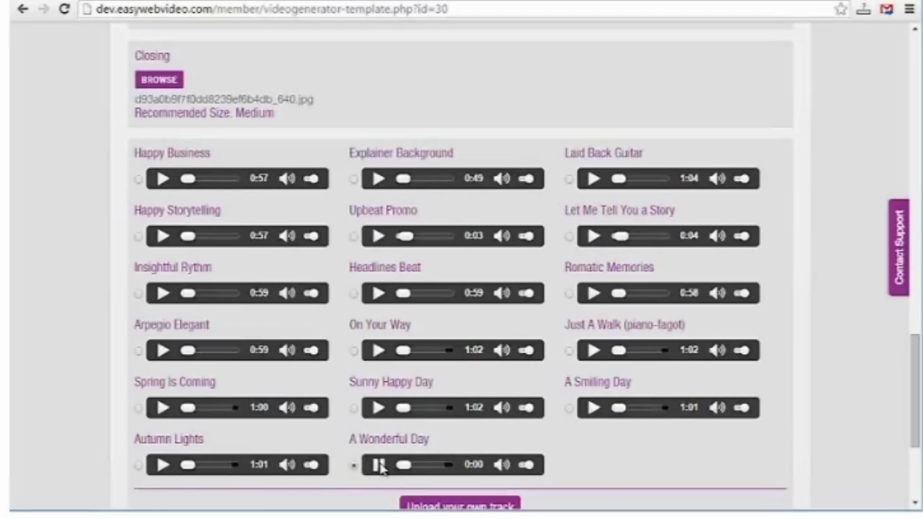
left_click(380, 467)
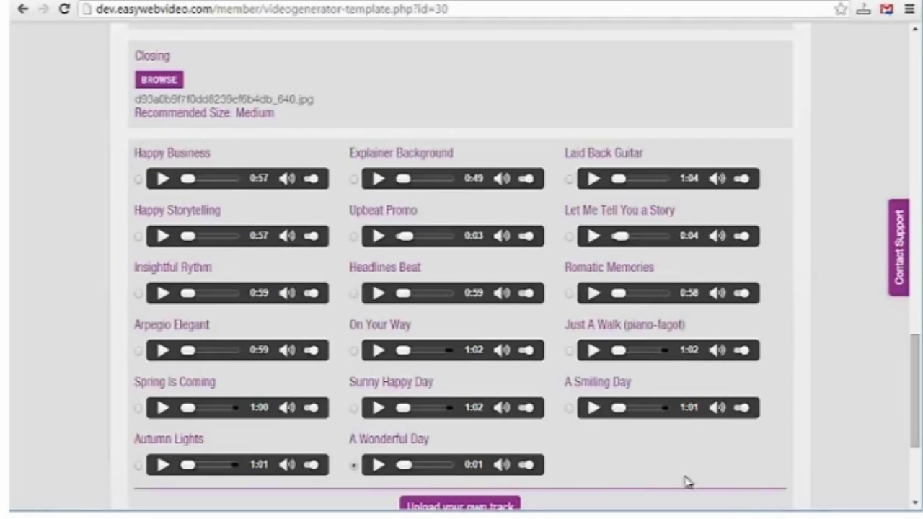
Scroll to the bottom of the template form and open the video preview
left_click_drag(915, 415, 914, 421)
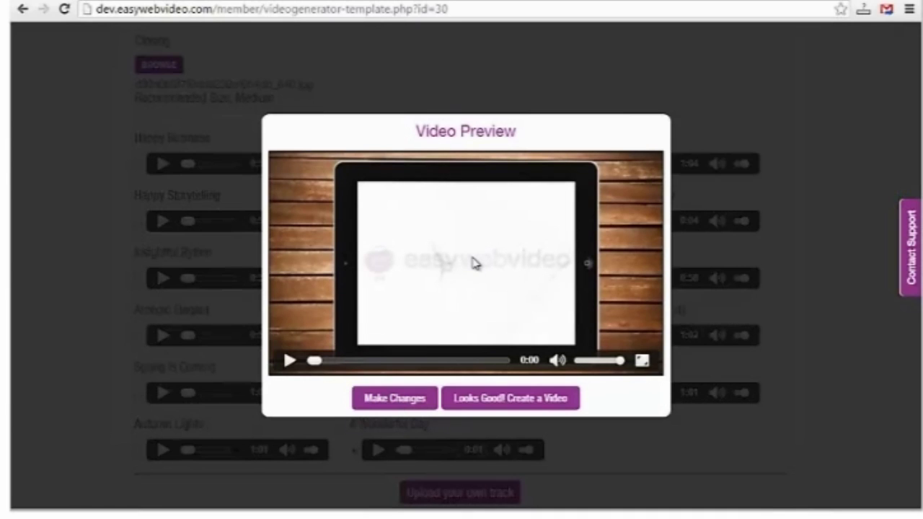
Play the preview, approve it with 'Looks Good! Create a Video' and accept the warning
mouse_move(466, 263)
left_click(290, 360)
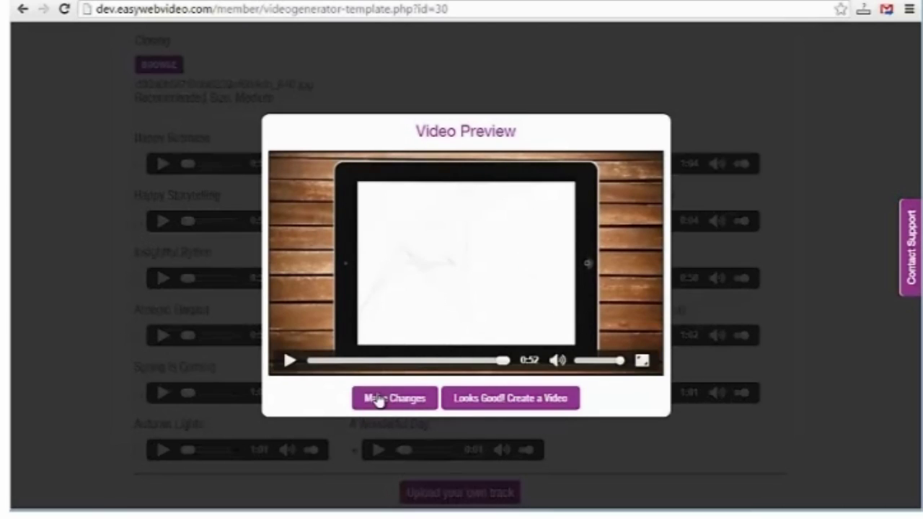
left_click(524, 401)
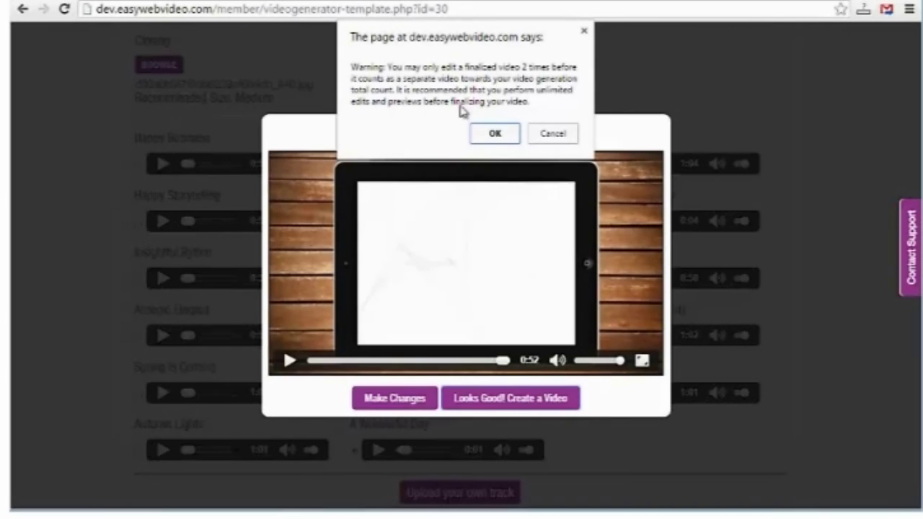
left_click(503, 136)
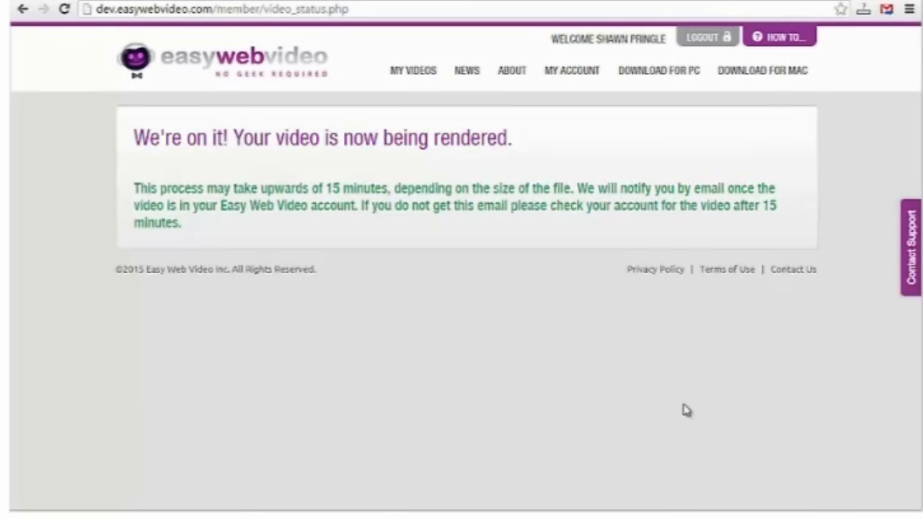
Open 'Some video title' from My Videos and bring up copy options for its Web Page URL
left_click(423, 78)
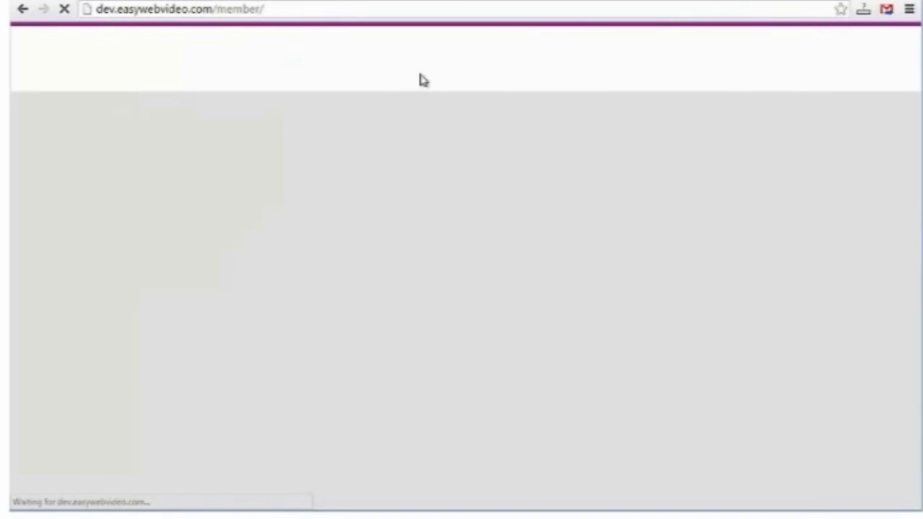
scroll(396, 307, "down", 2)
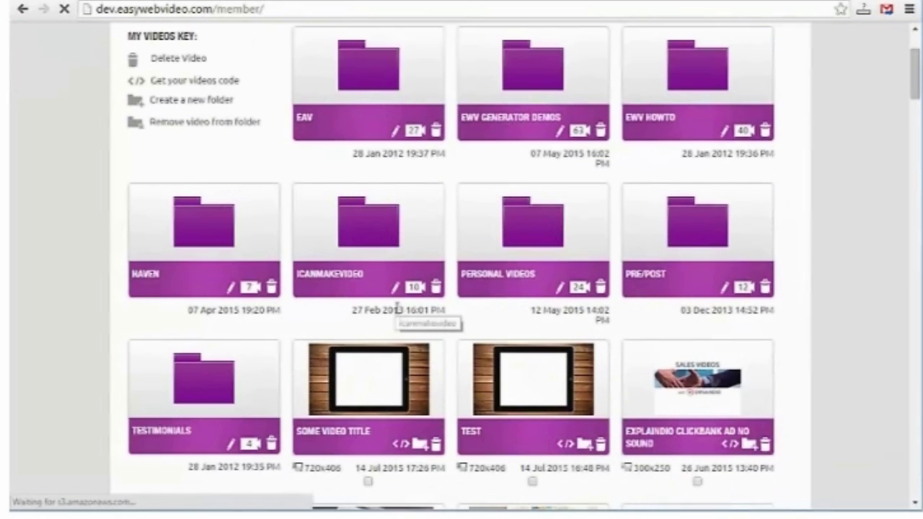
left_click(354, 370)
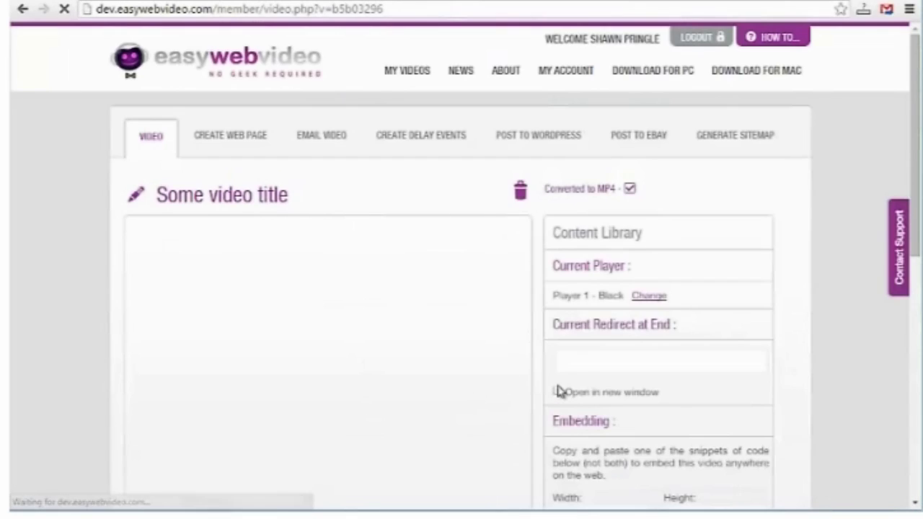
scroll(561, 395, "down", 4)
left_click(618, 364)
right_click(620, 367)
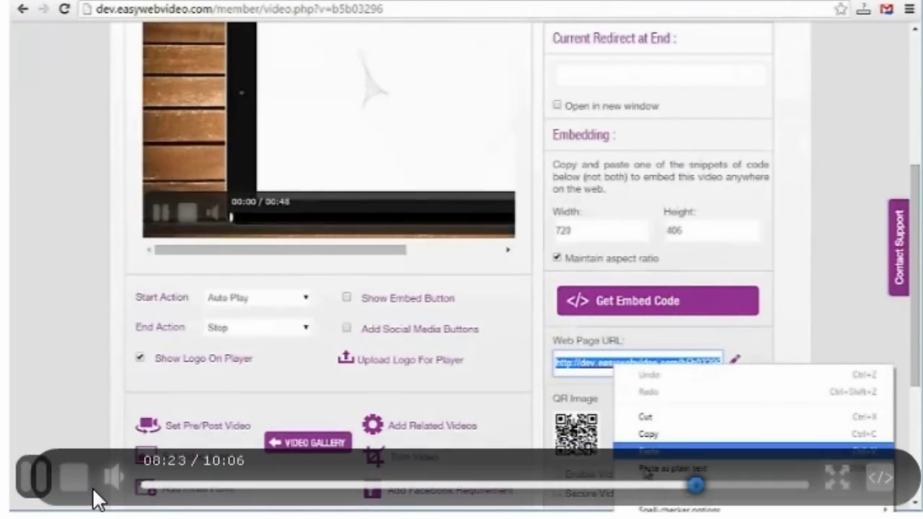
left_click(72, 479)
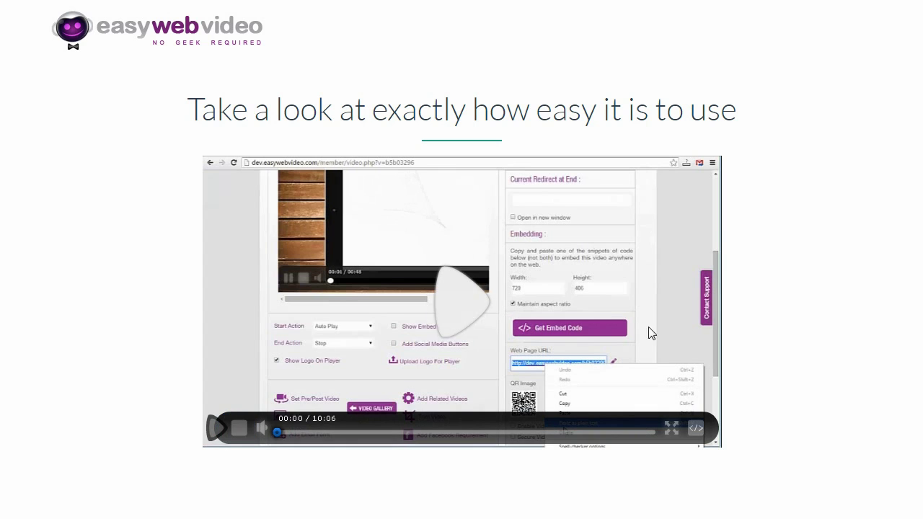
scroll(839, 323, "down", 3)
scroll(918, 302, "down", 5)
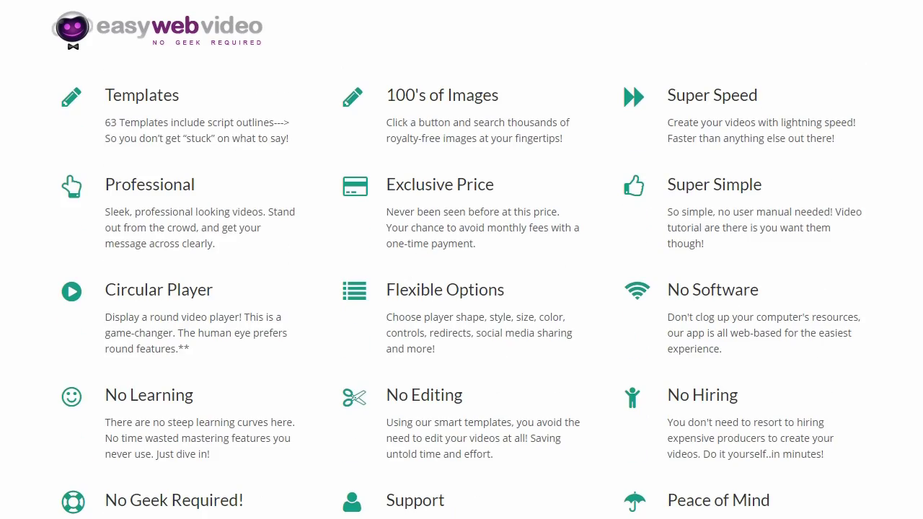
scroll(461, 297, "down", 1)
scroll(462, 294, "down", 1)
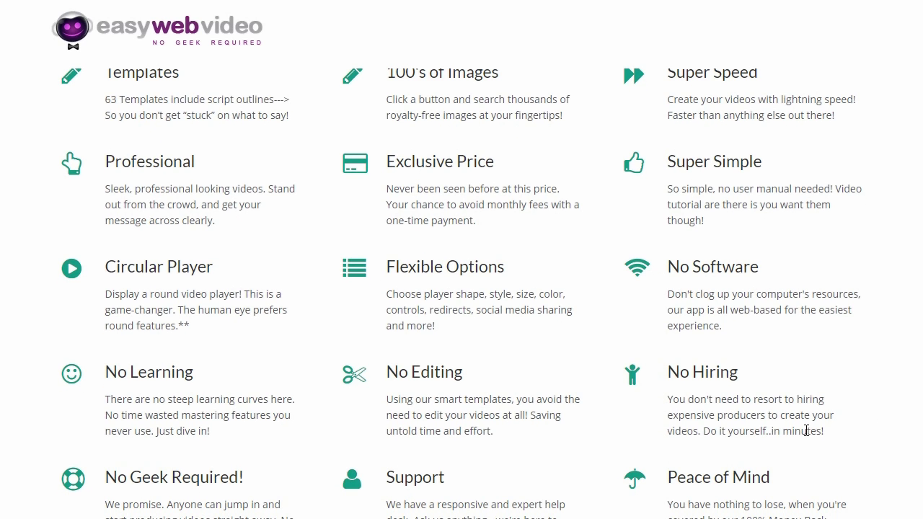
scroll(921, 361, "up", 1)
scroll(922, 324, "up", 4)
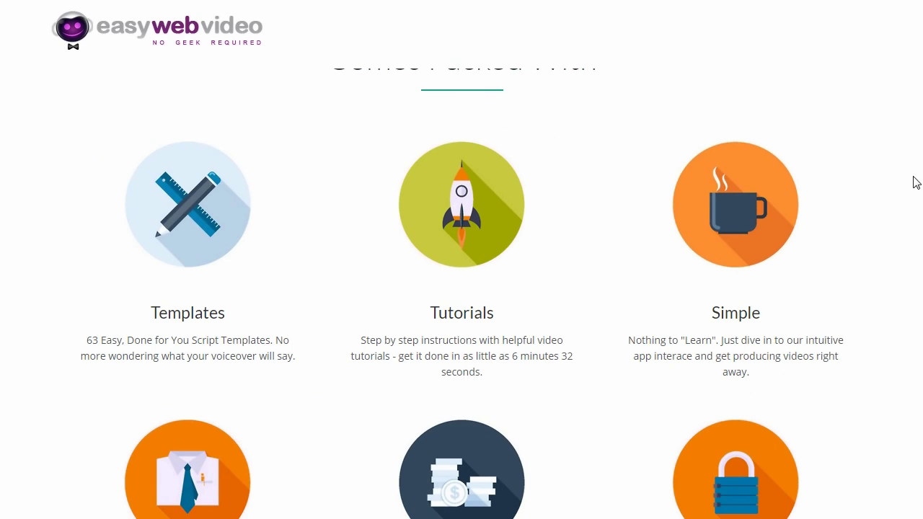
scroll(916, 181, "up", 1)
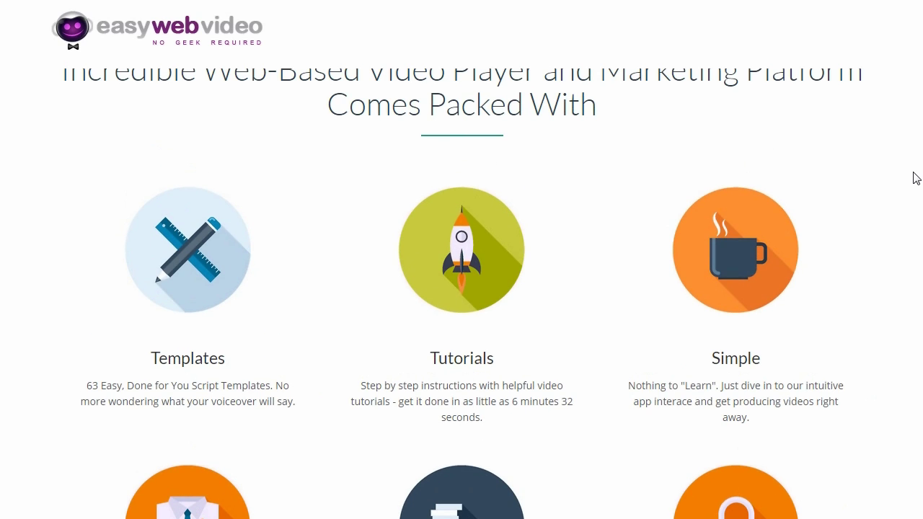
scroll(916, 178, "down", 2)
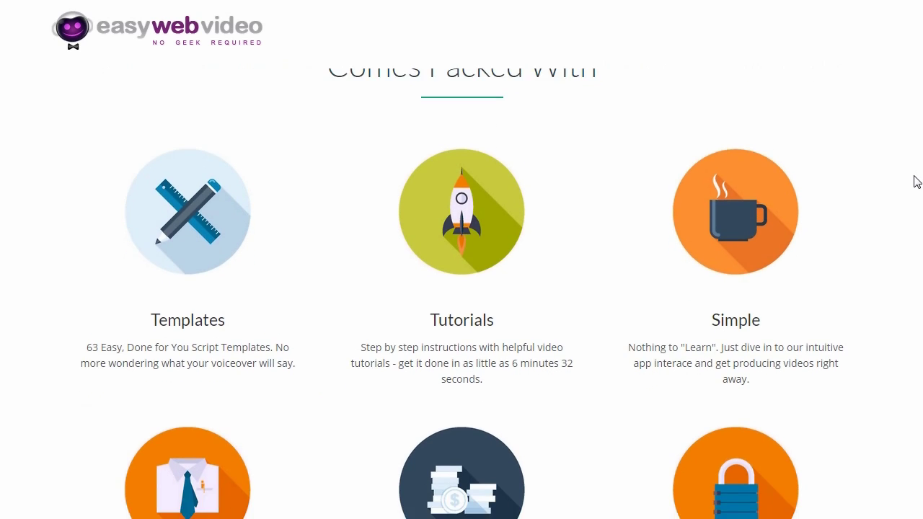